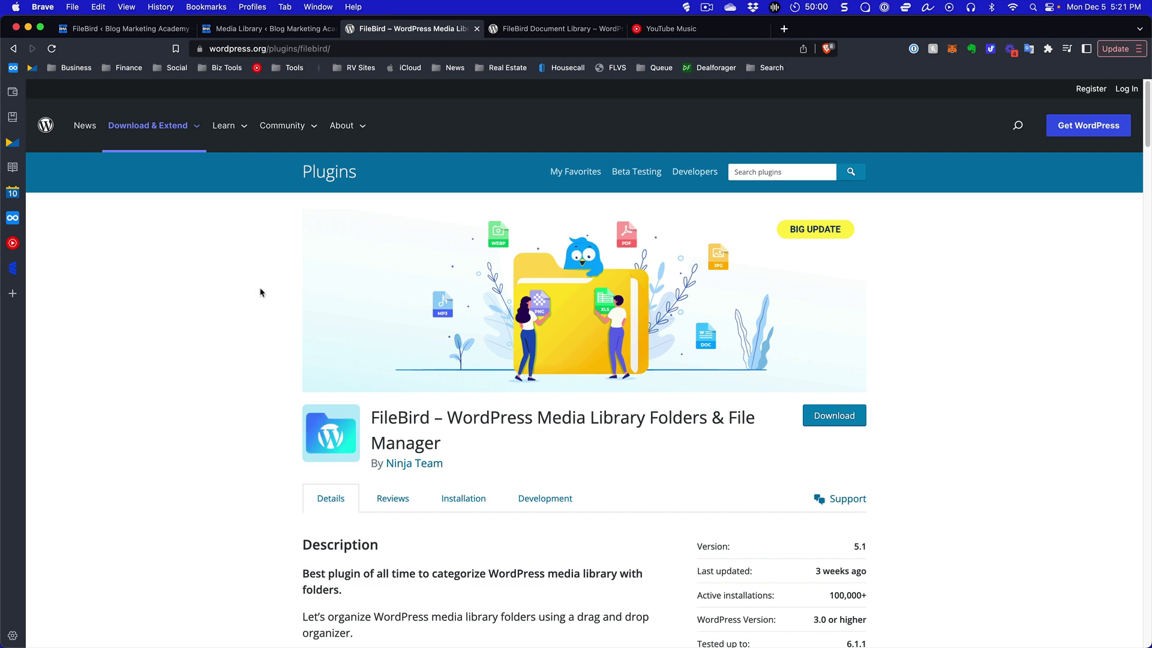
- Scroll down the FileBird plugin page and open the GO PRO (Lifetime License) link in a new tab
scroll(242, 271, down, 1)
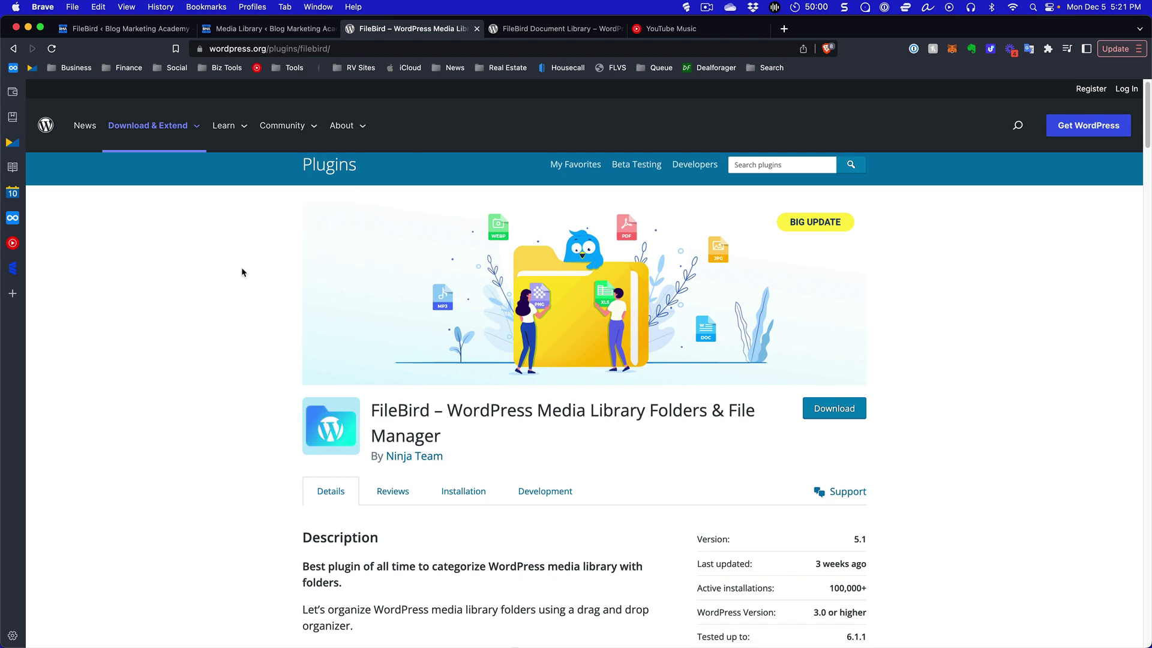
scroll(241, 273, down, 5)
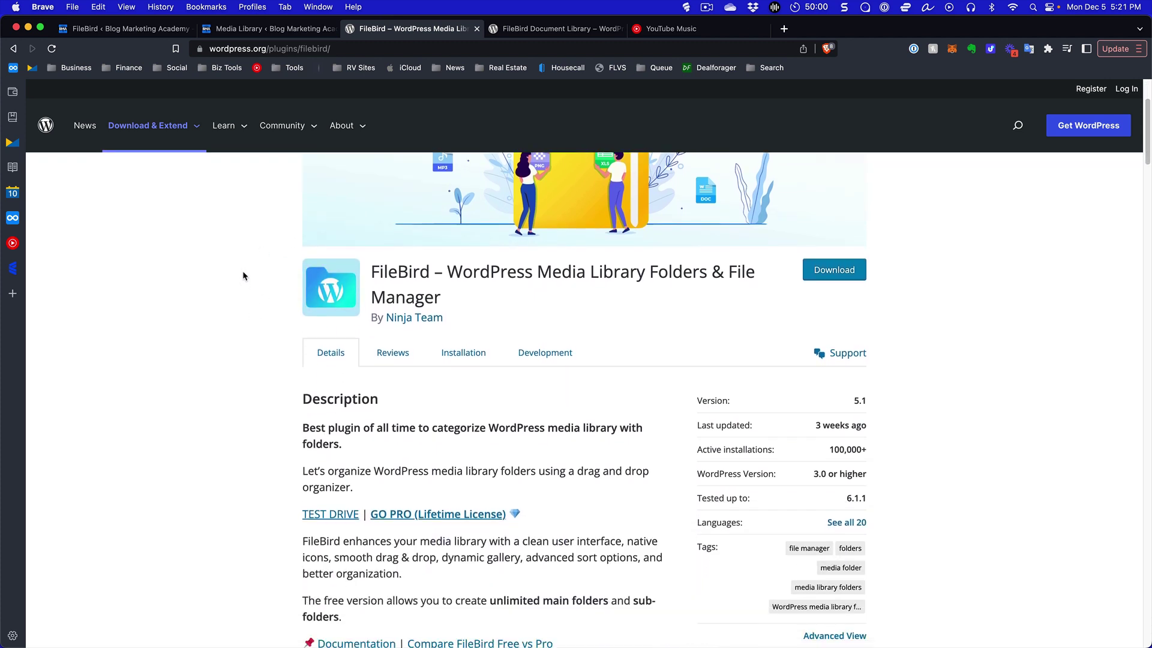
right_click(473, 515)
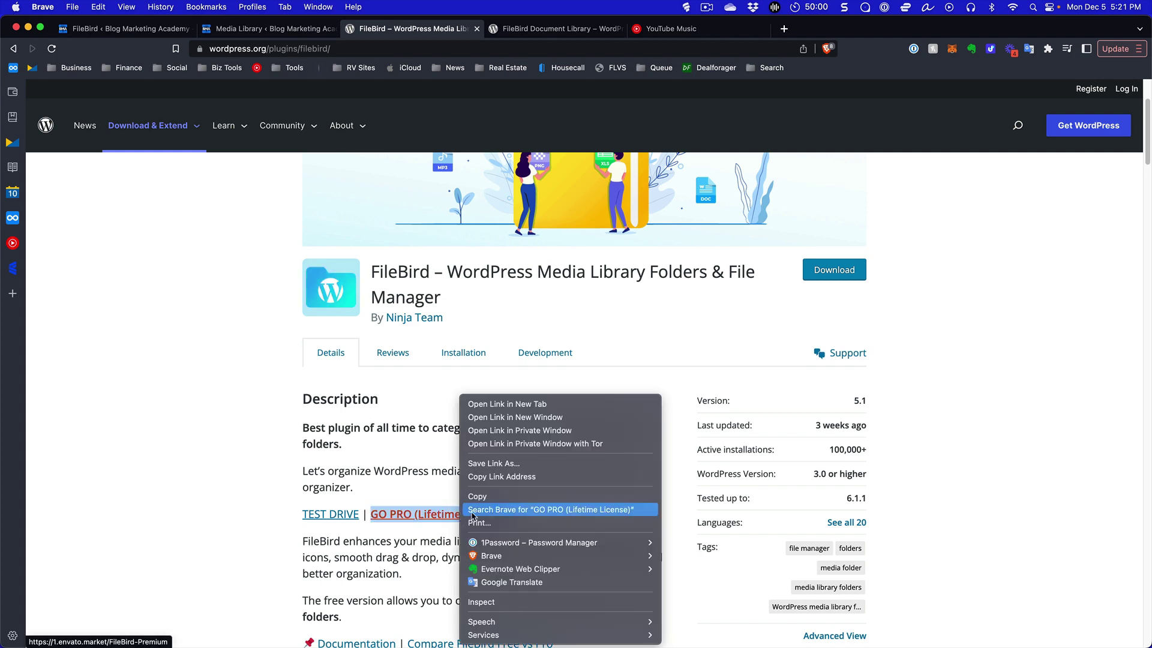
click(510, 403)
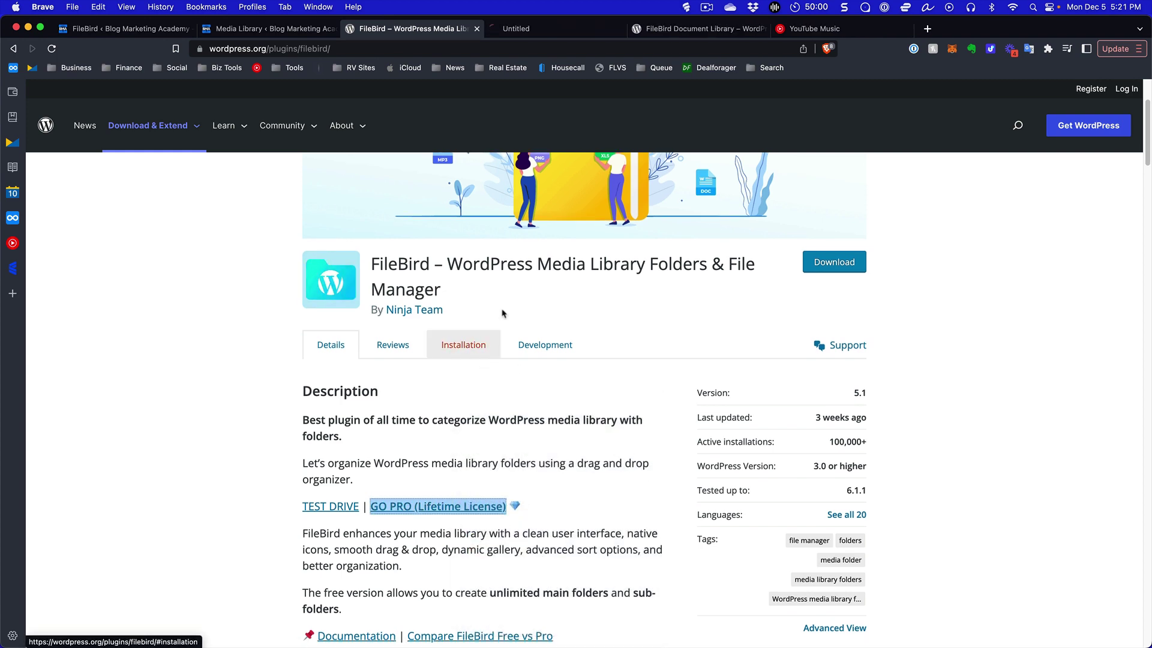
- Dismiss the CodeCanyon badge and survey pop-ups, skim the features, then return to wordpress.org
click(536, 24)
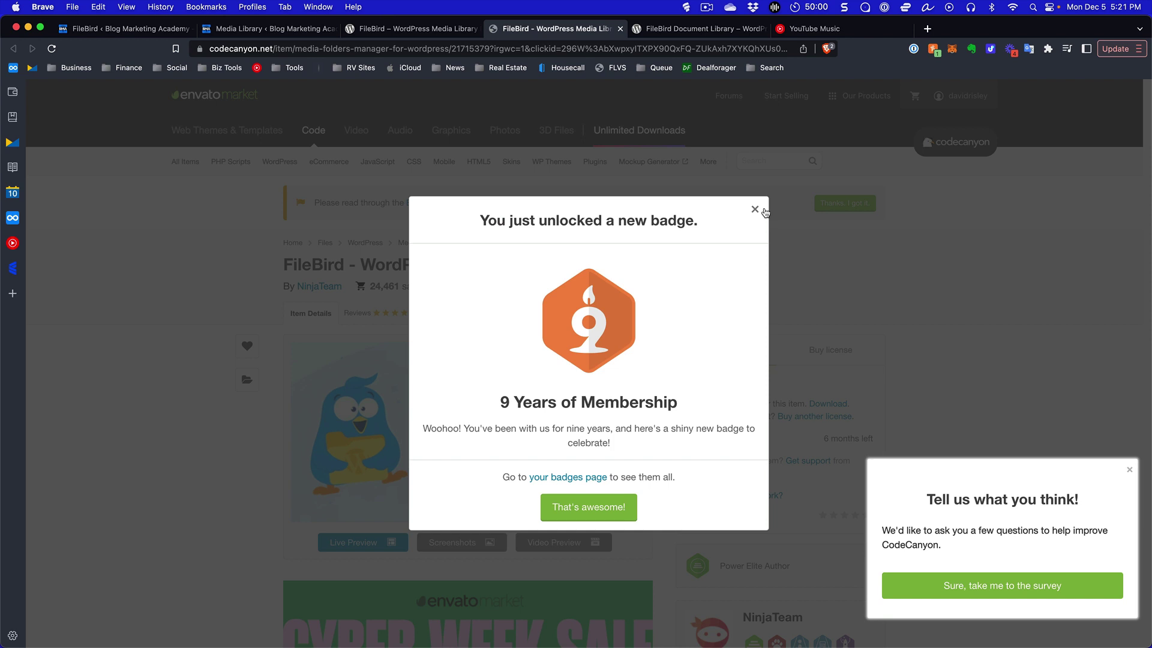
click(757, 209)
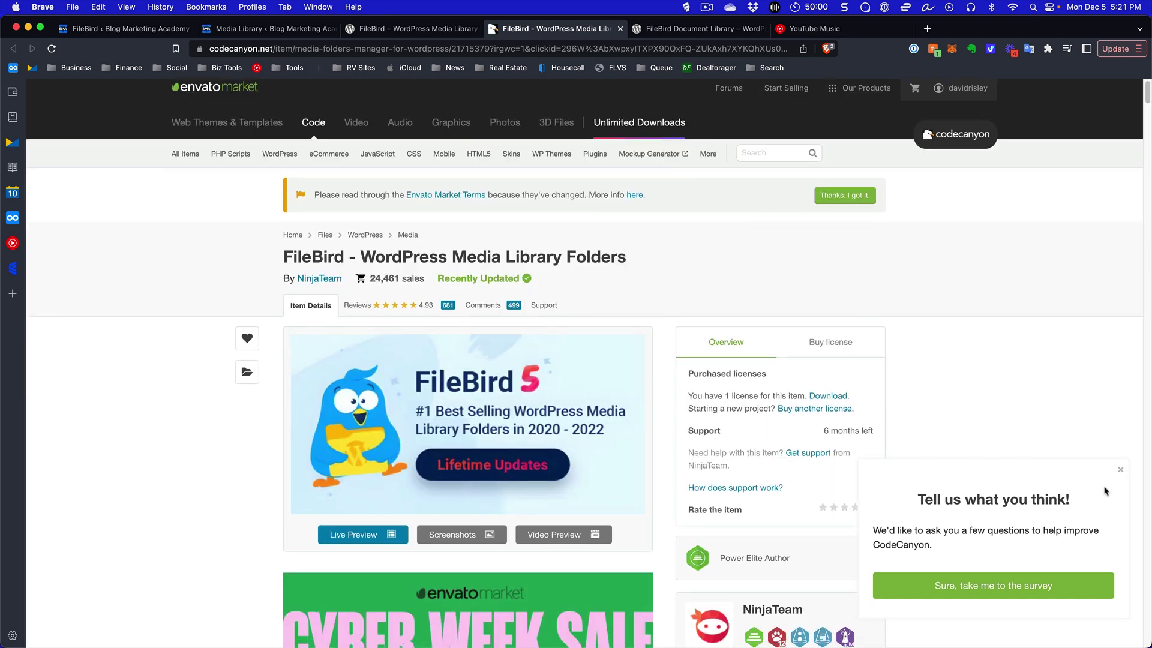
click(1120, 469)
scroll(976, 401, down, 1)
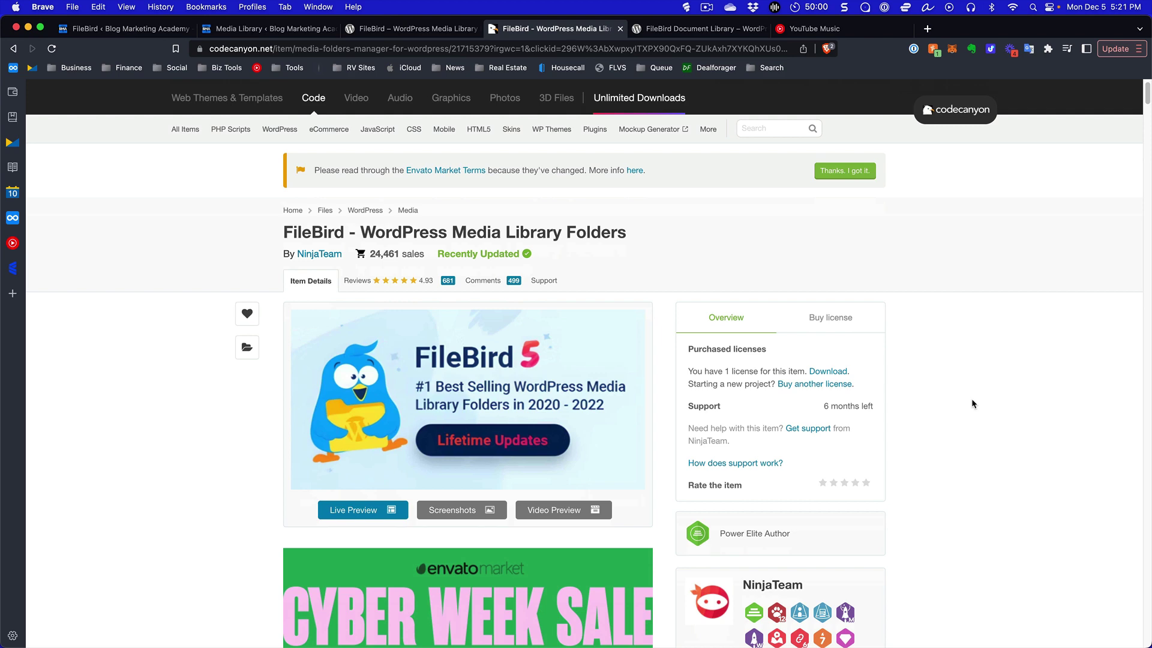
scroll(972, 403, down, 8)
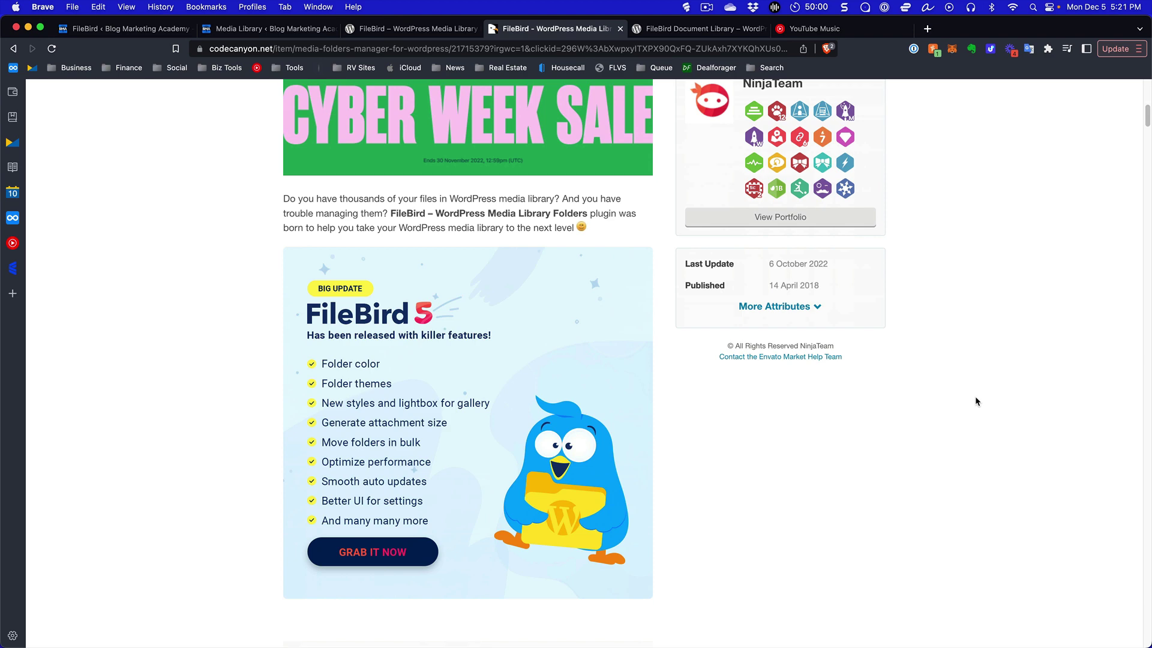
scroll(974, 396, down, 4)
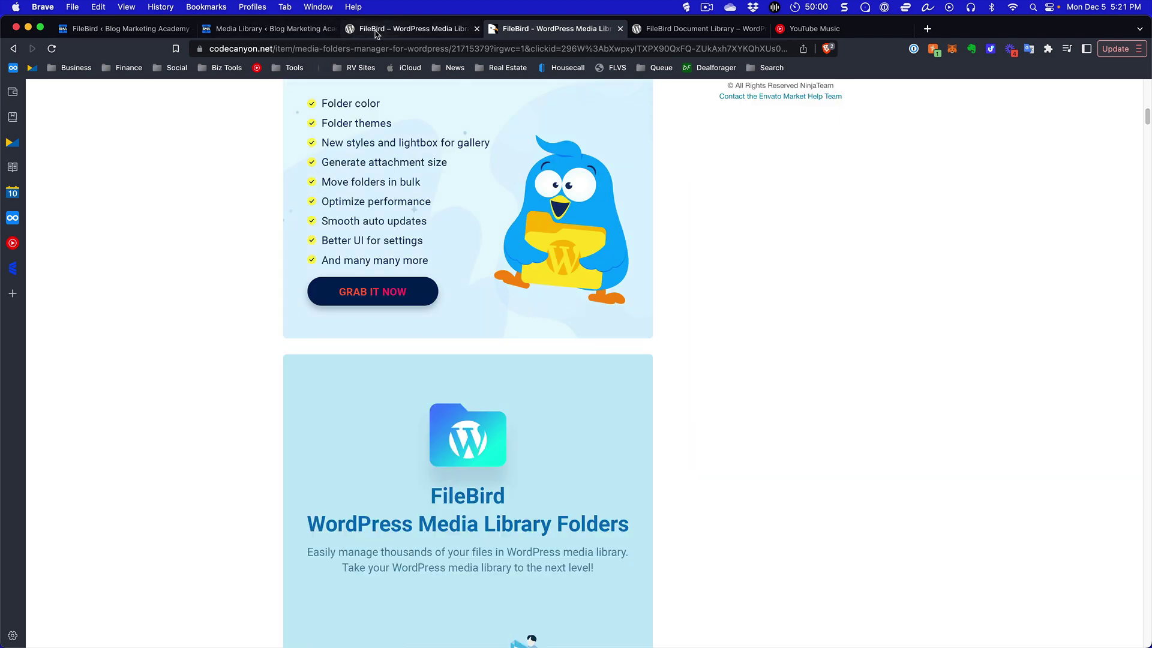
click(376, 34)
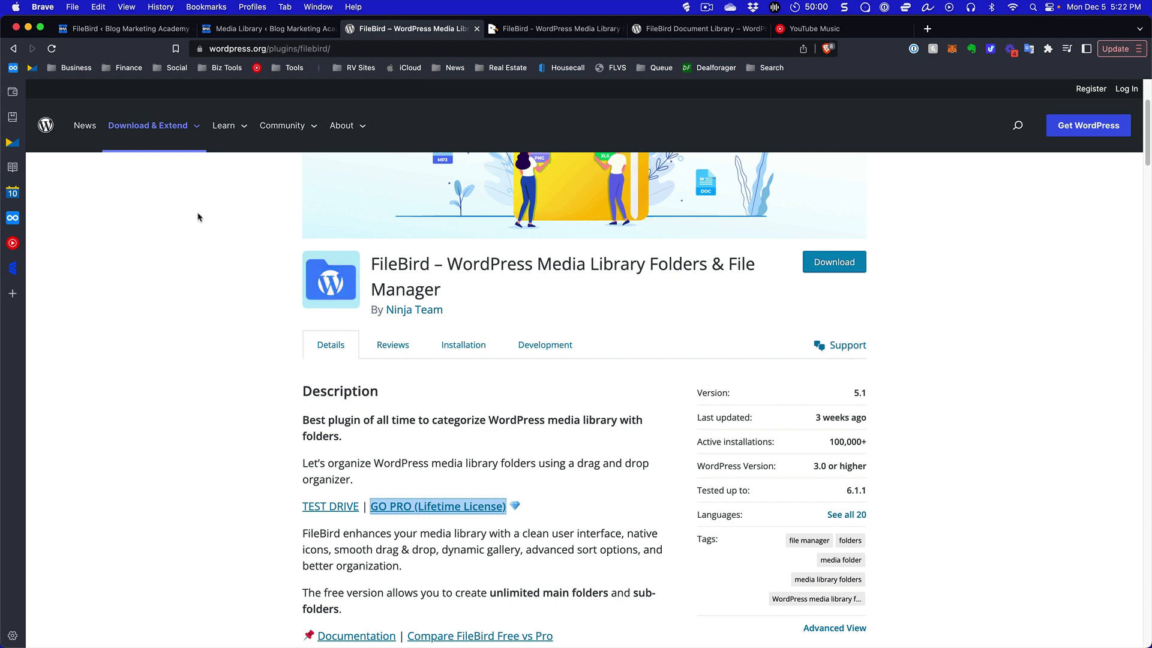
- Go to the FileBird settings tab, then to the Media Library tab with Ctrl+Tab
click(120, 28)
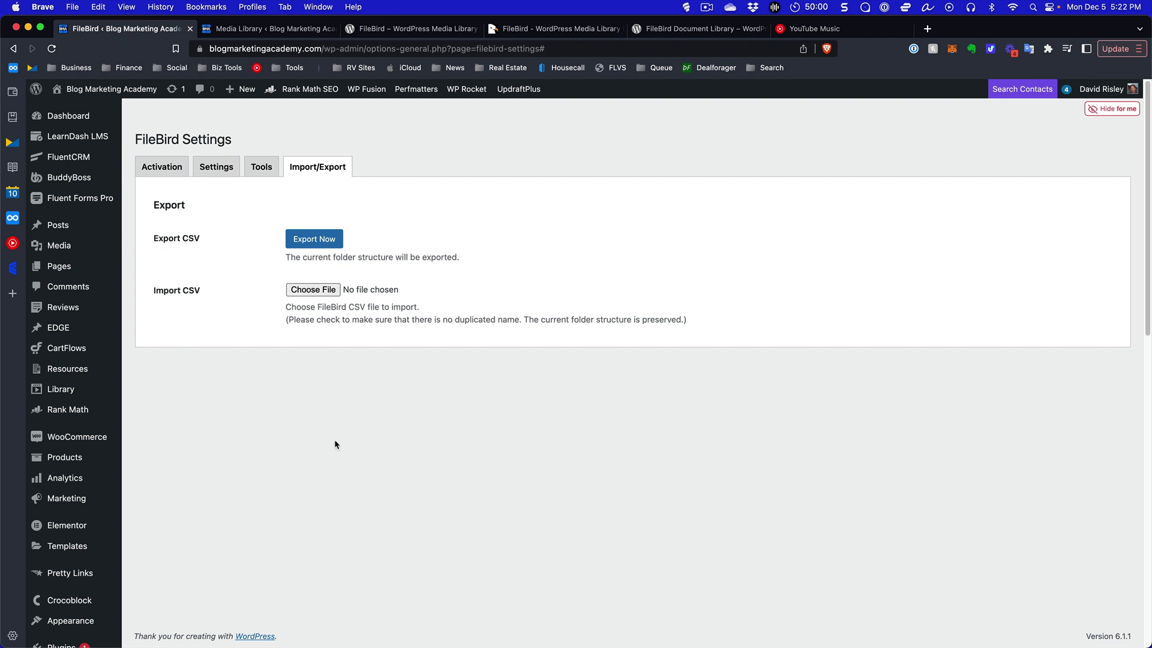
key(ctrl+Tab)
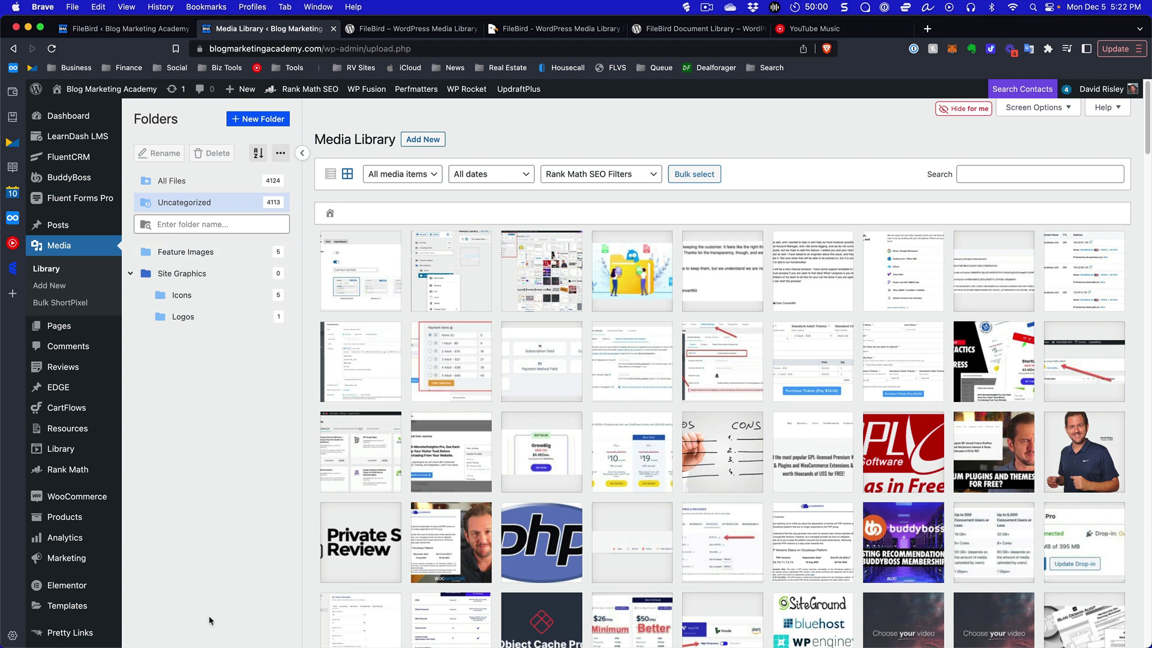
- View the Site Graphics folder, then All Files (4124 items), scrolling through the media grid
triple_click(602, 112)
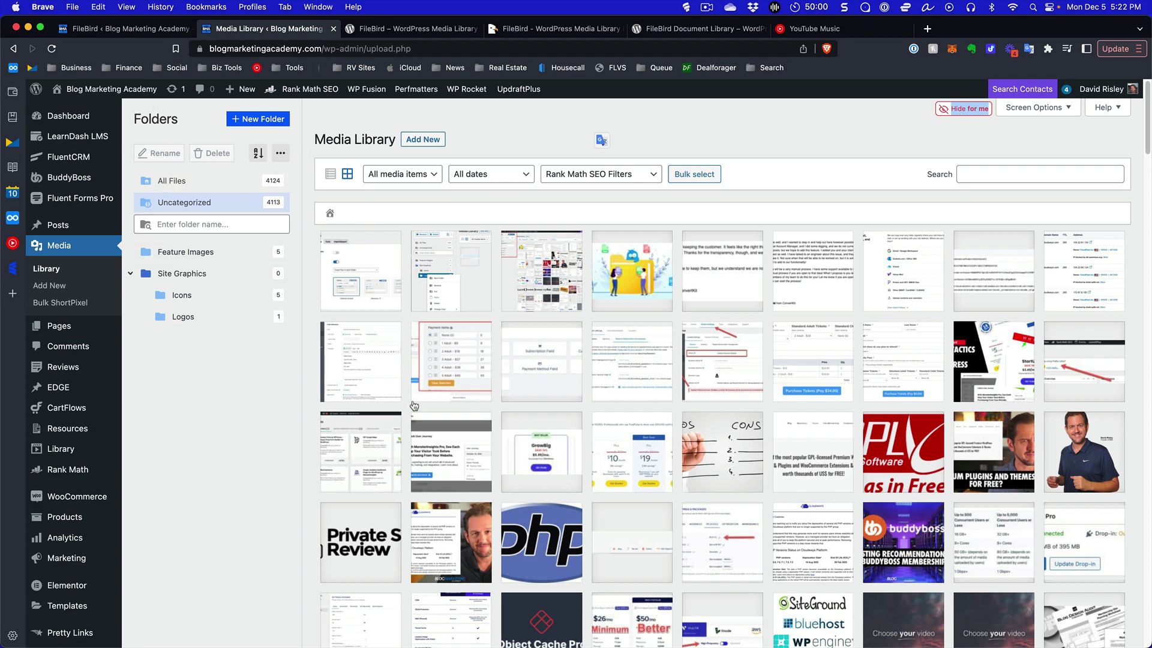
click(201, 277)
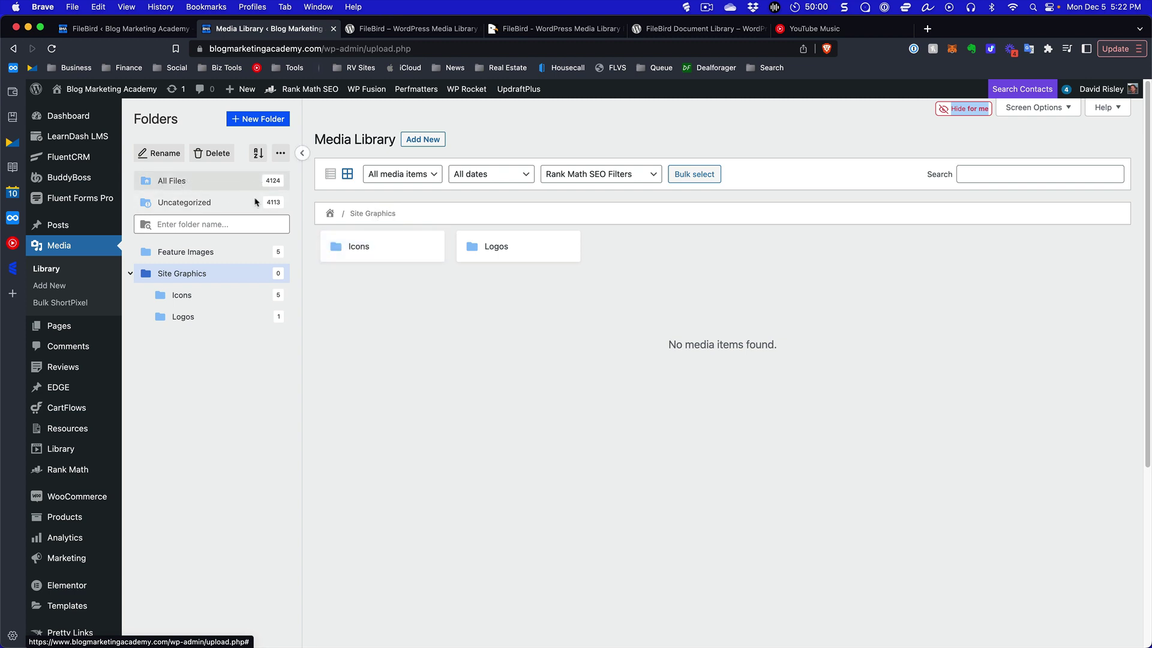
click(187, 184)
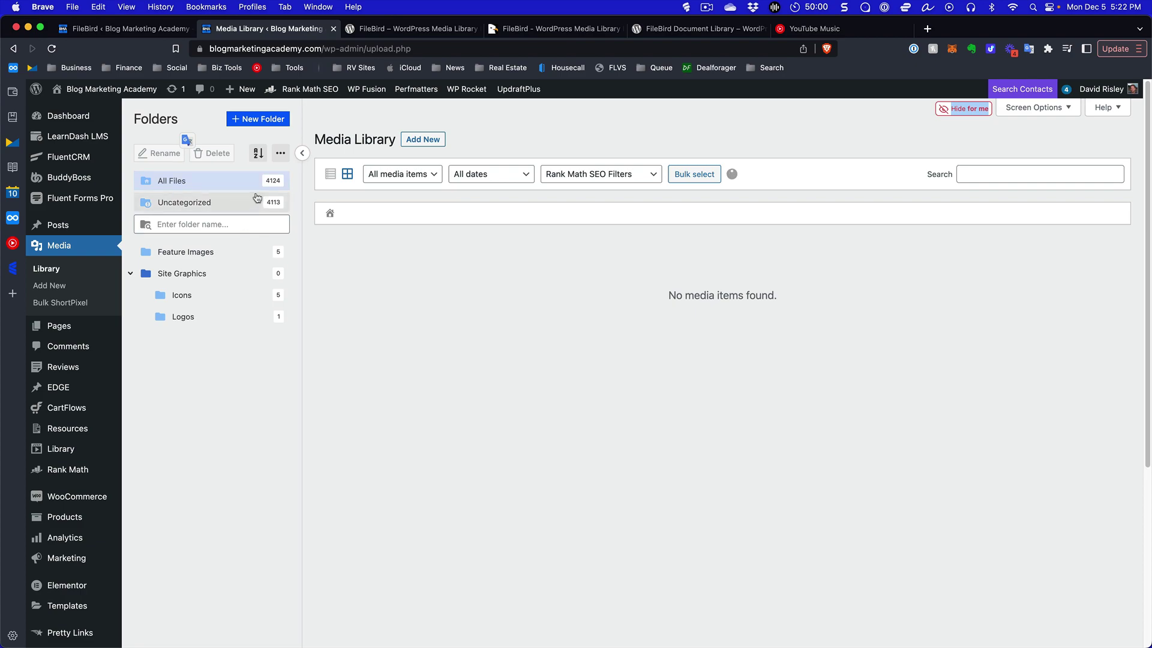
scroll(682, 332, down, 10)
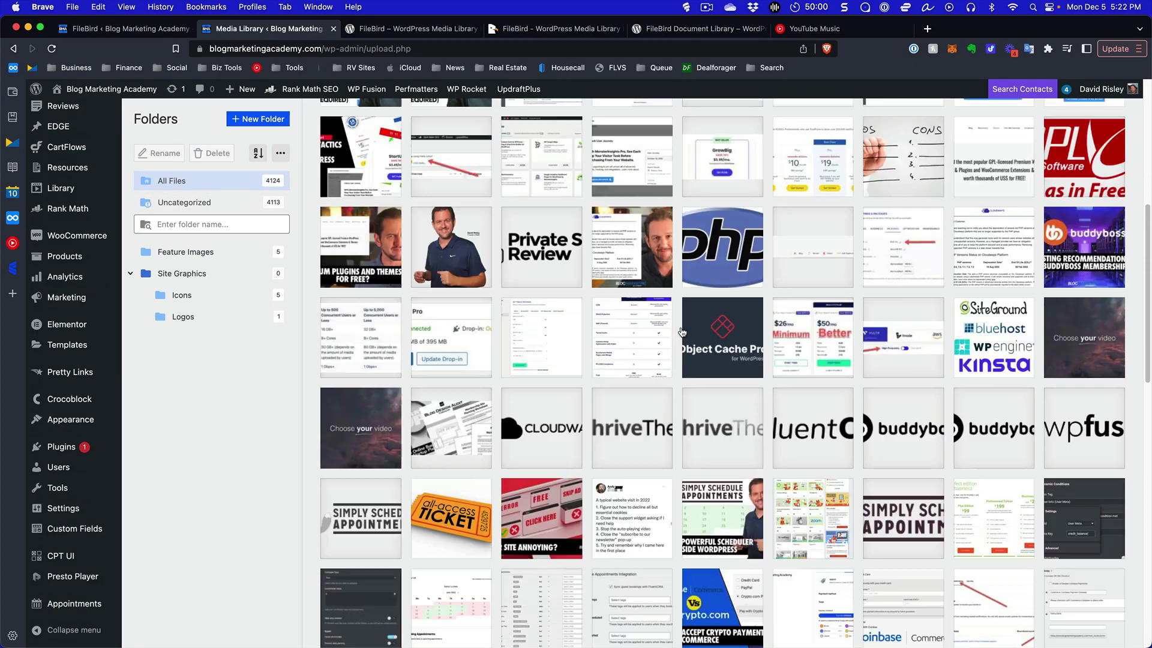
scroll(682, 332, down, 17)
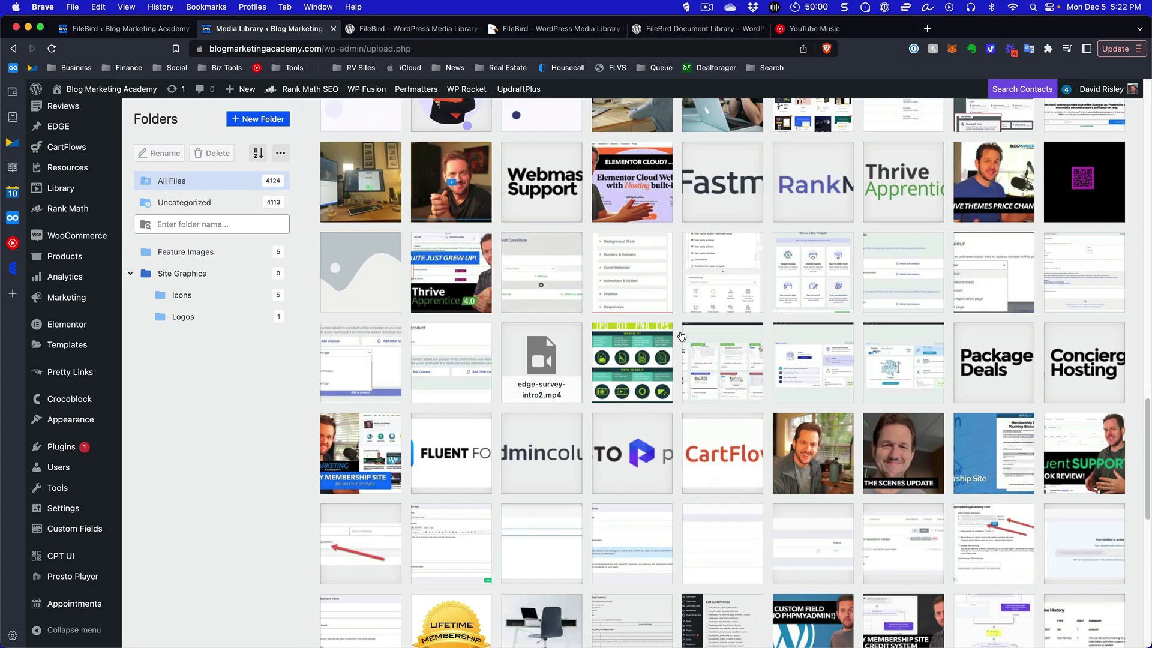
scroll(682, 337, down, 5)
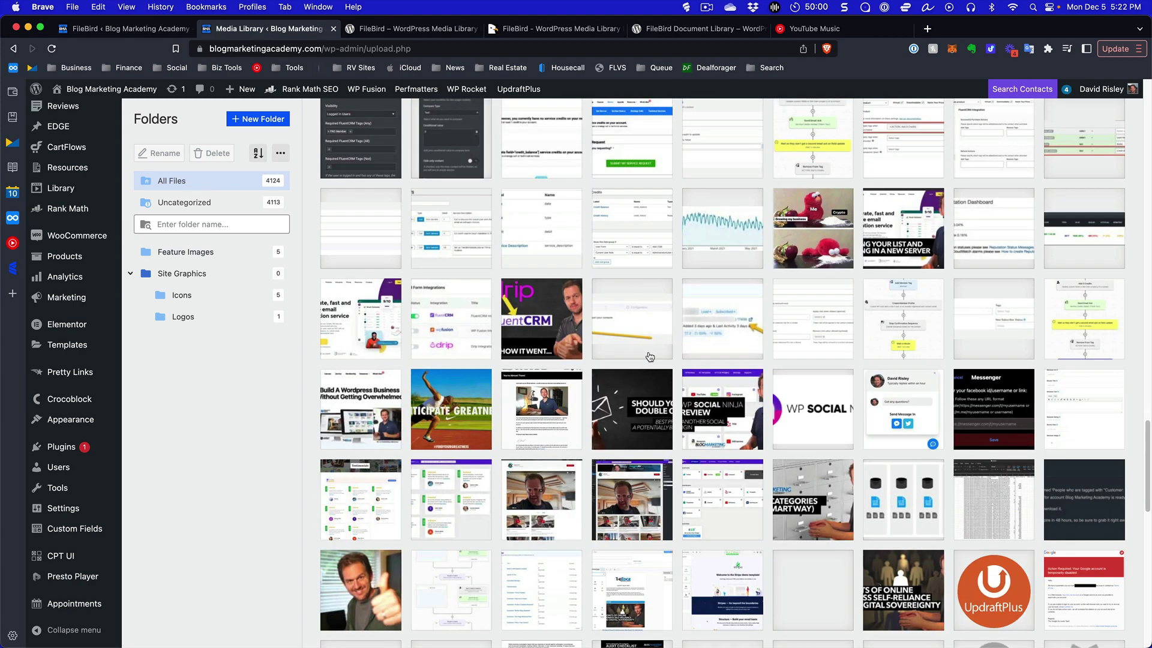
scroll(625, 366, up, 1)
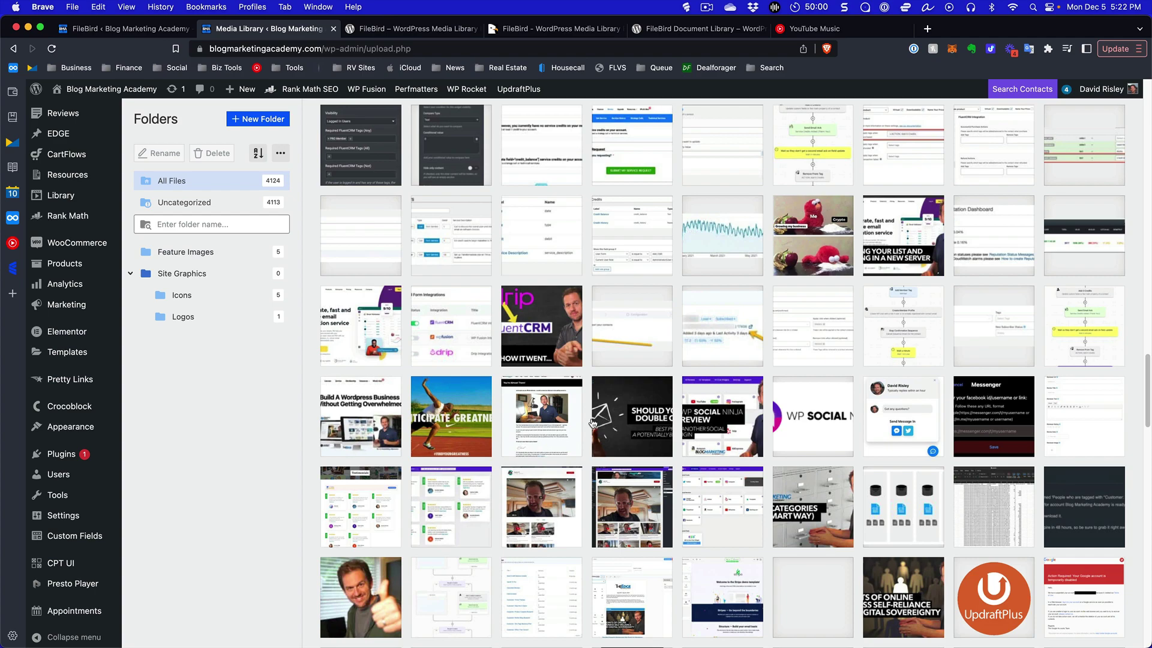
scroll(592, 422, up, 20)
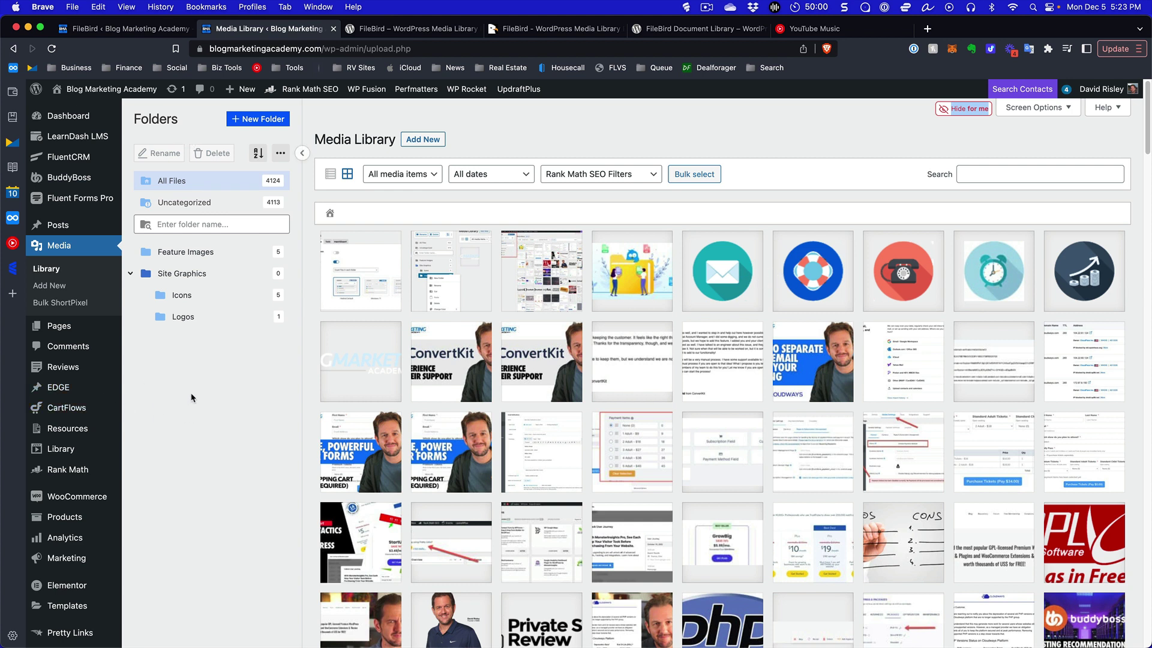
- Browse the Icons, Logos and Feature Images folders, ending on Uncategorized (4113 files)
click(168, 295)
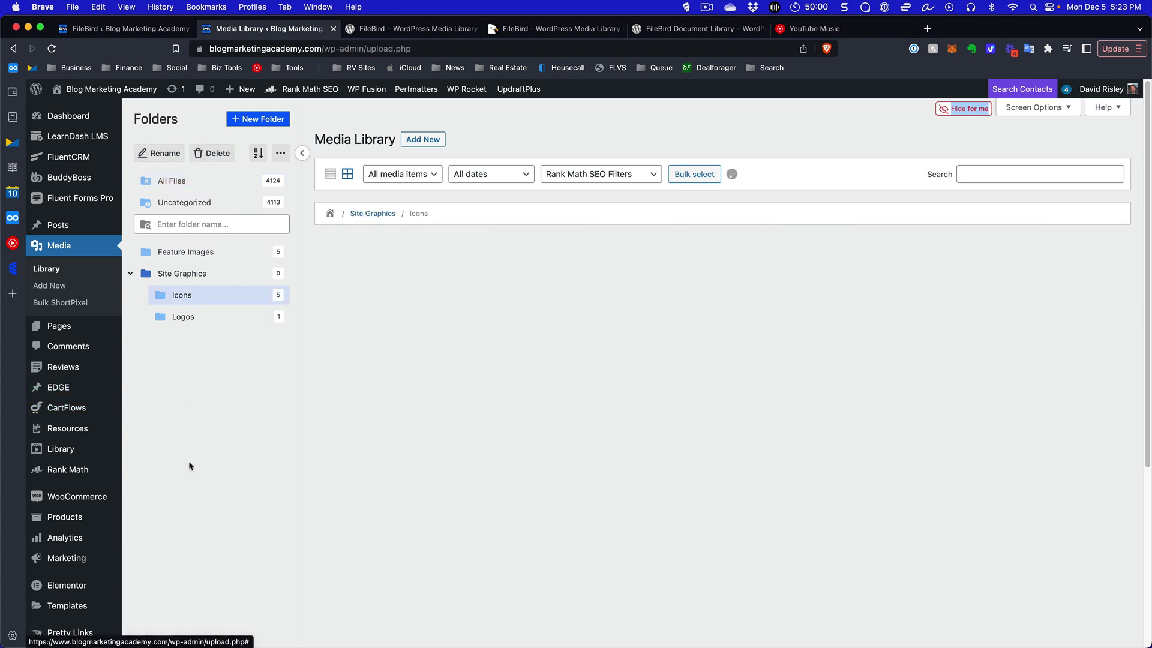
click(186, 317)
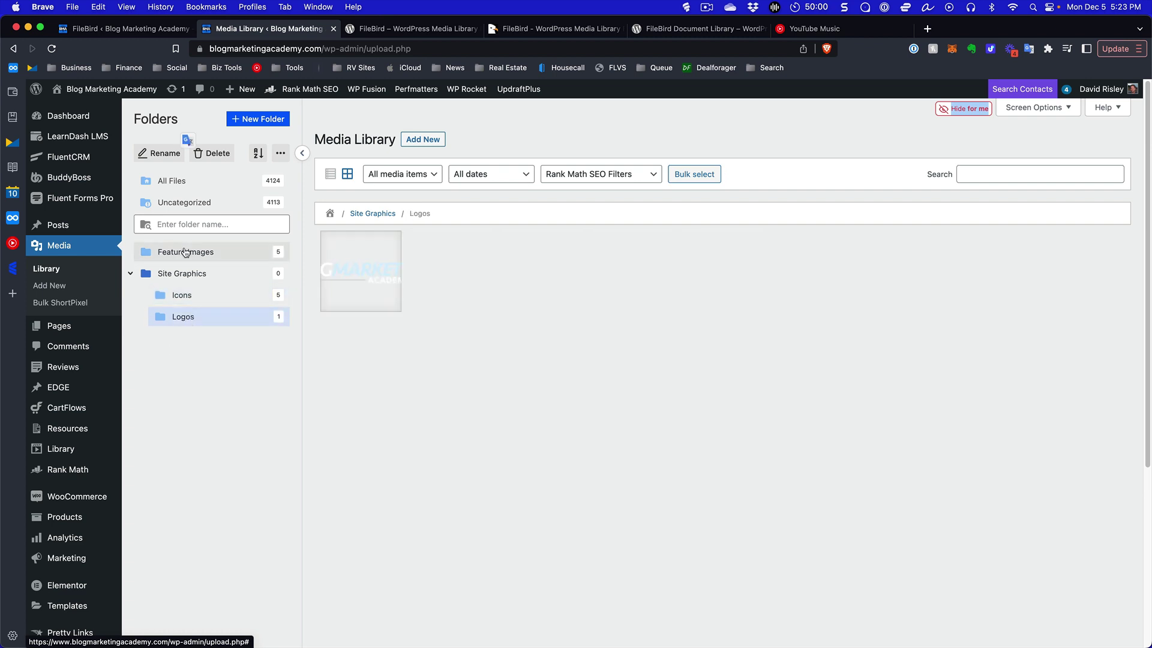
click(189, 251)
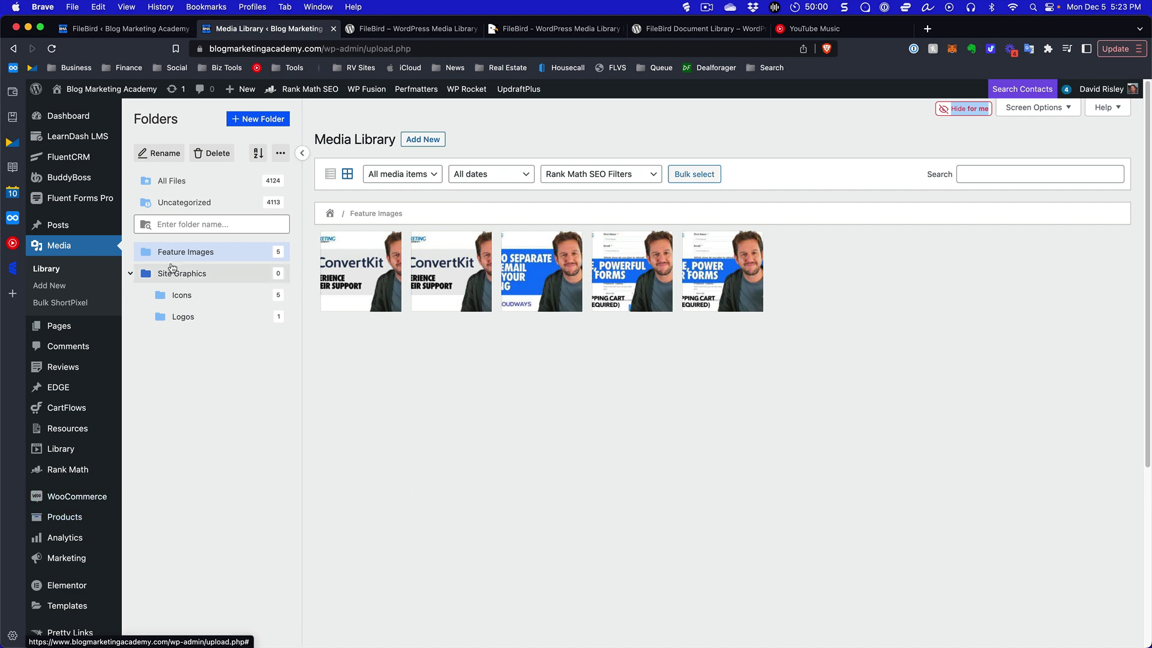
click(210, 203)
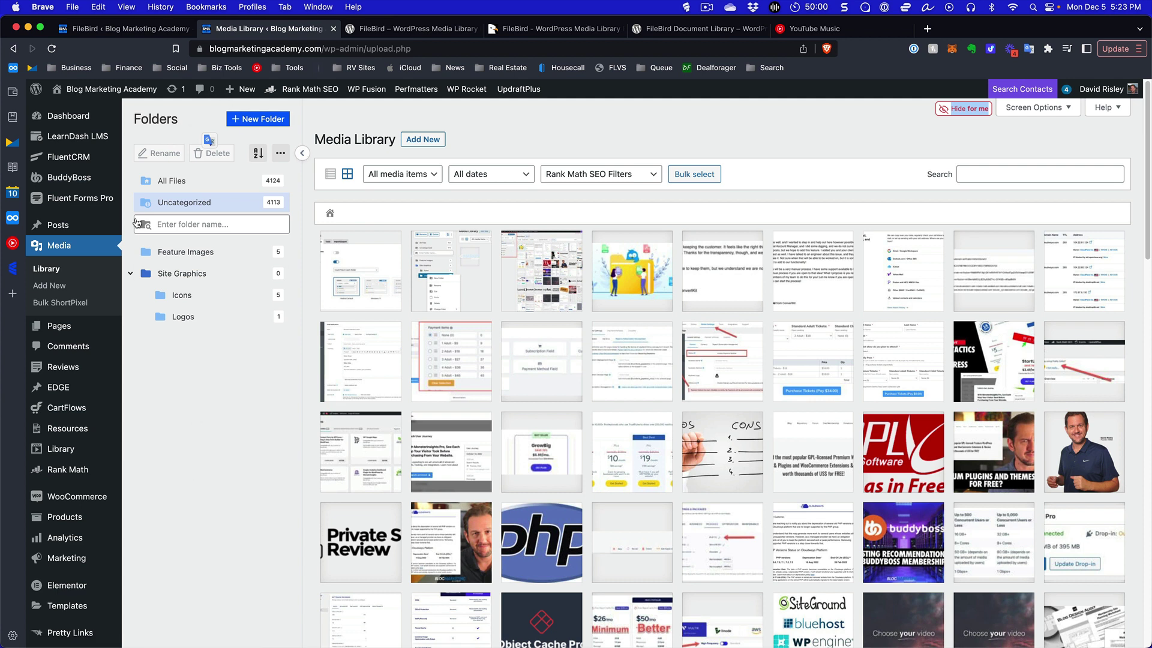
right_click(185, 296)
mouse_move(258, 445)
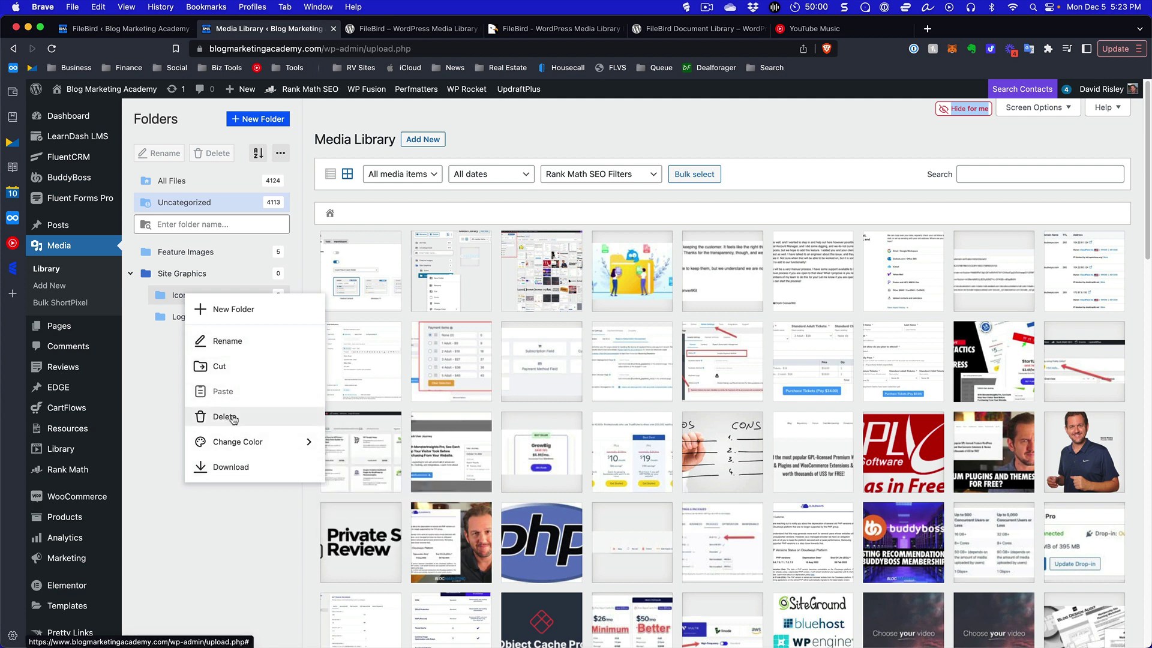
click(149, 394)
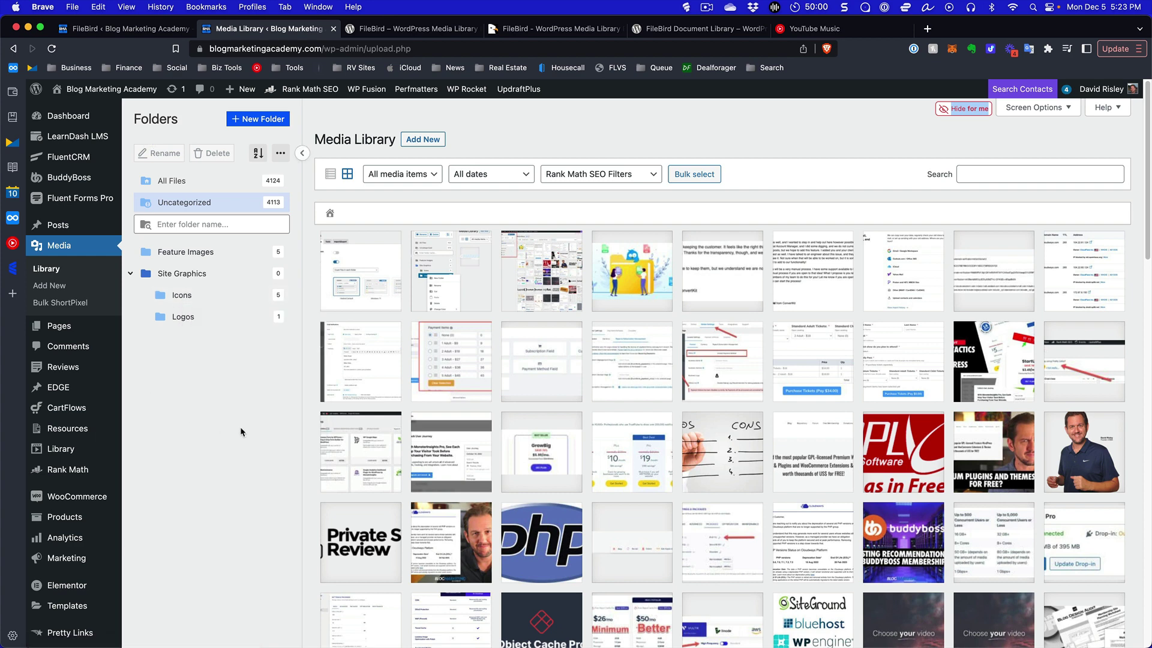
click(286, 157)
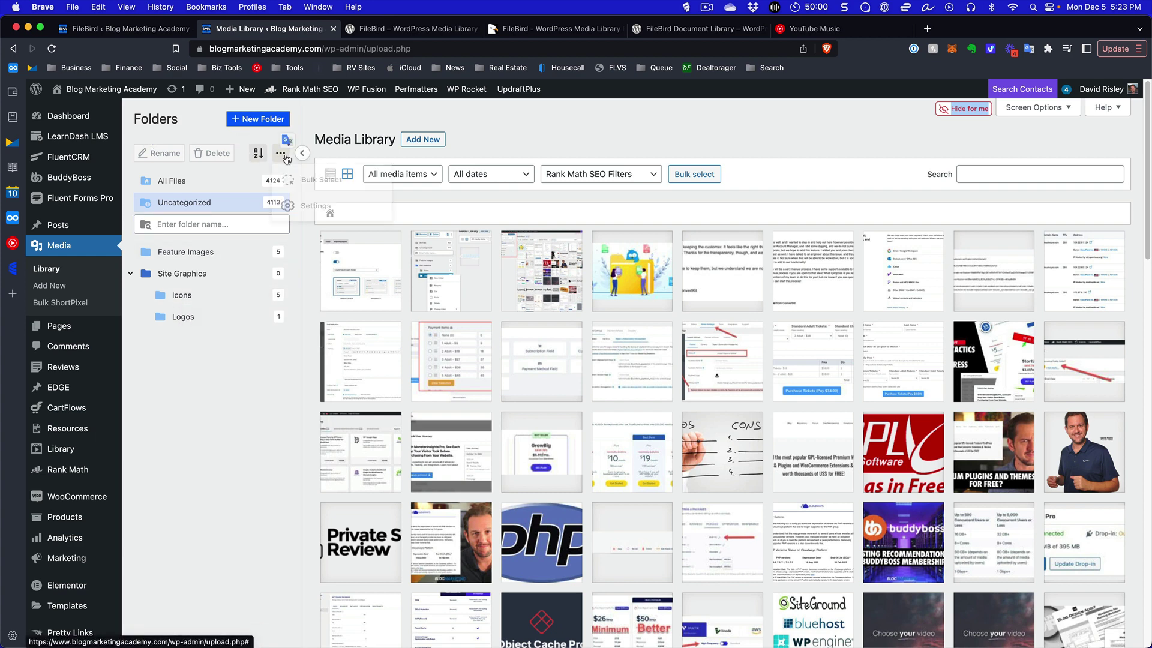
click(306, 206)
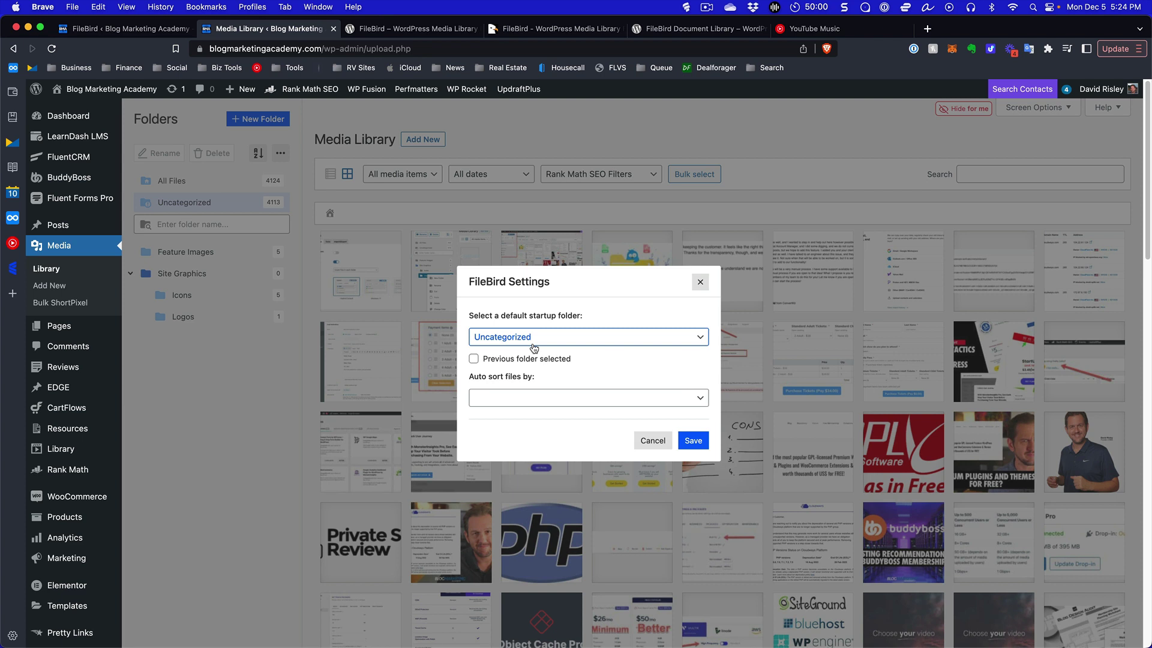
click(533, 348)
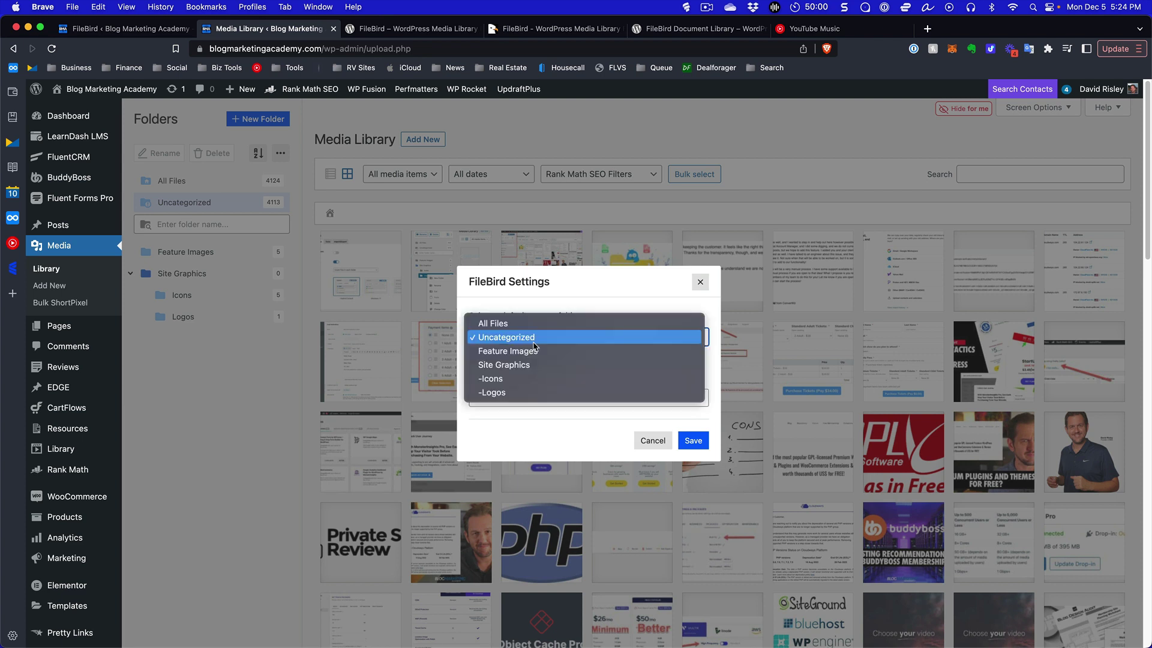
click(519, 433)
click(509, 397)
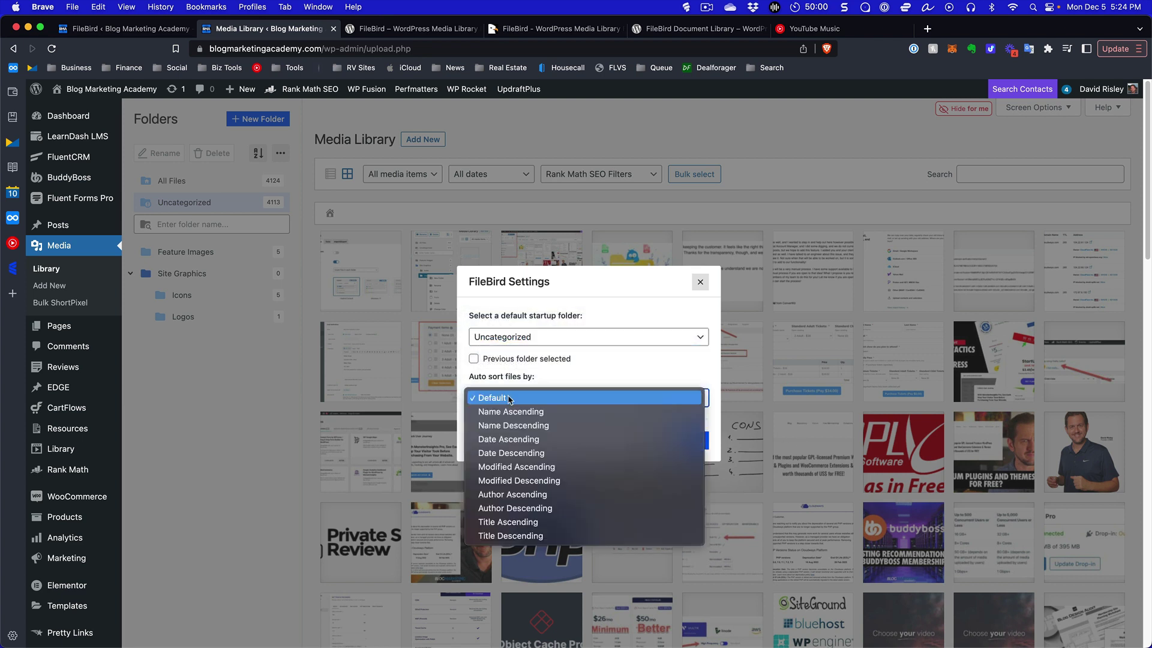
click(609, 367)
- Close the settings dialog and create a new top-level folder named Test
click(653, 441)
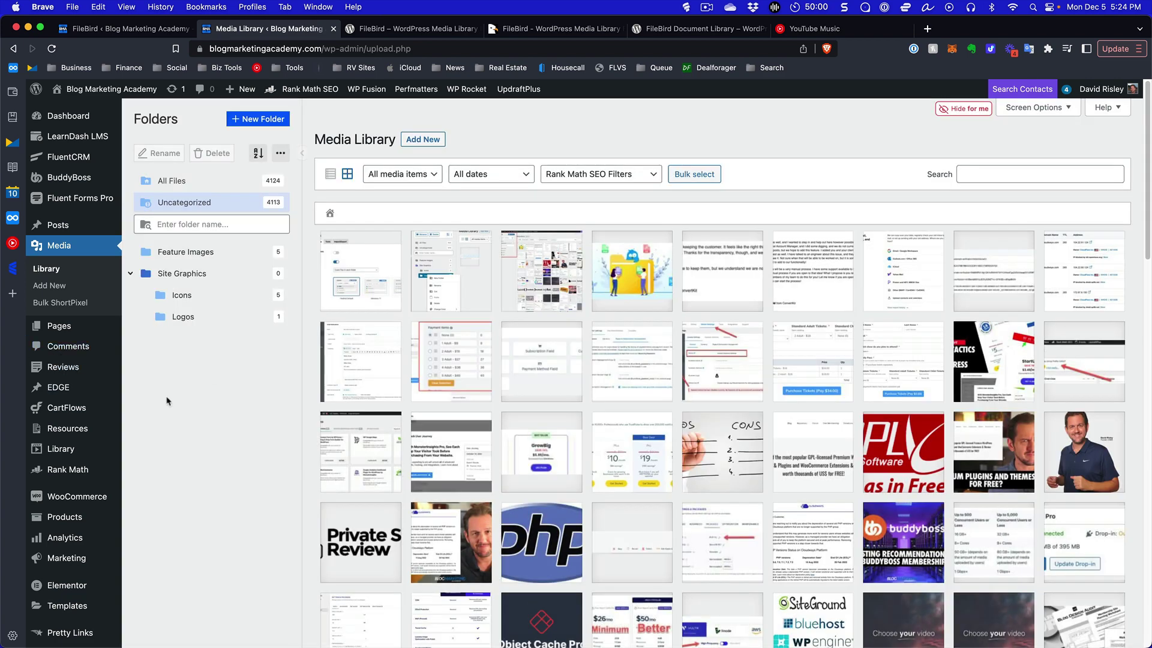
right_click(185, 276)
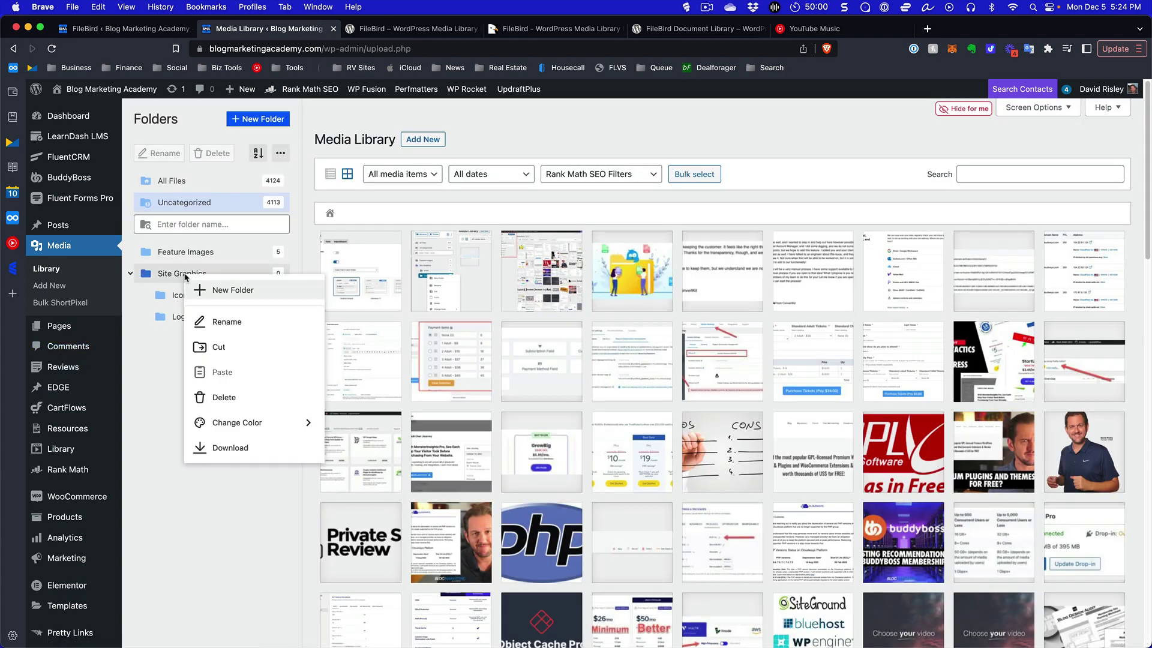
click(235, 538)
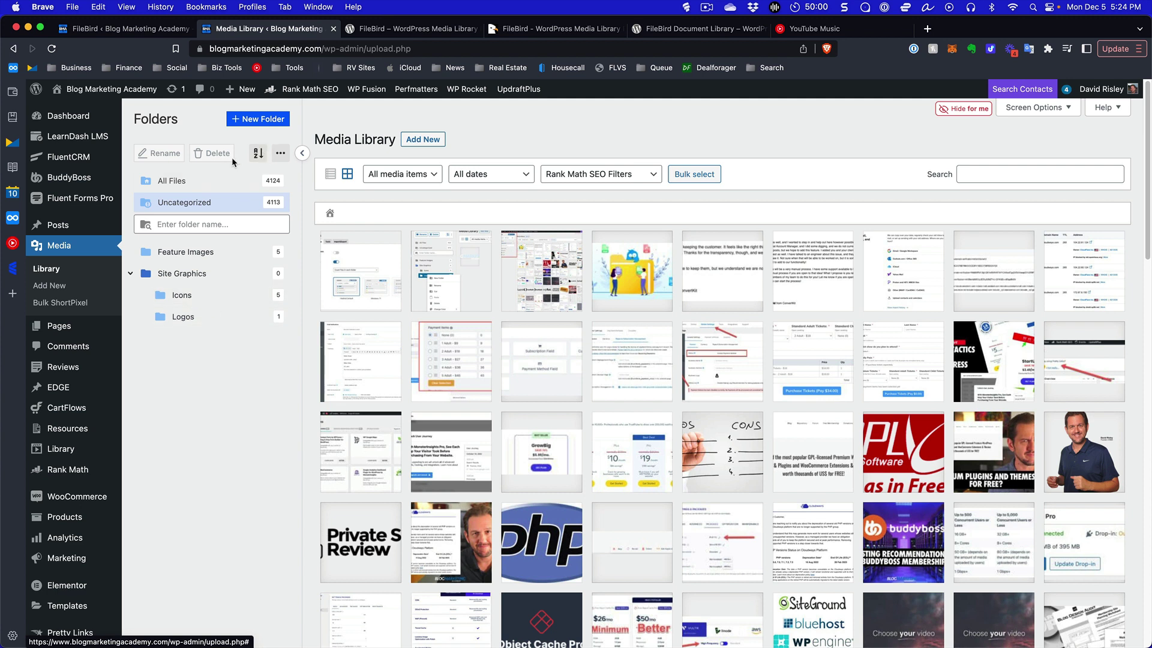
click(259, 118)
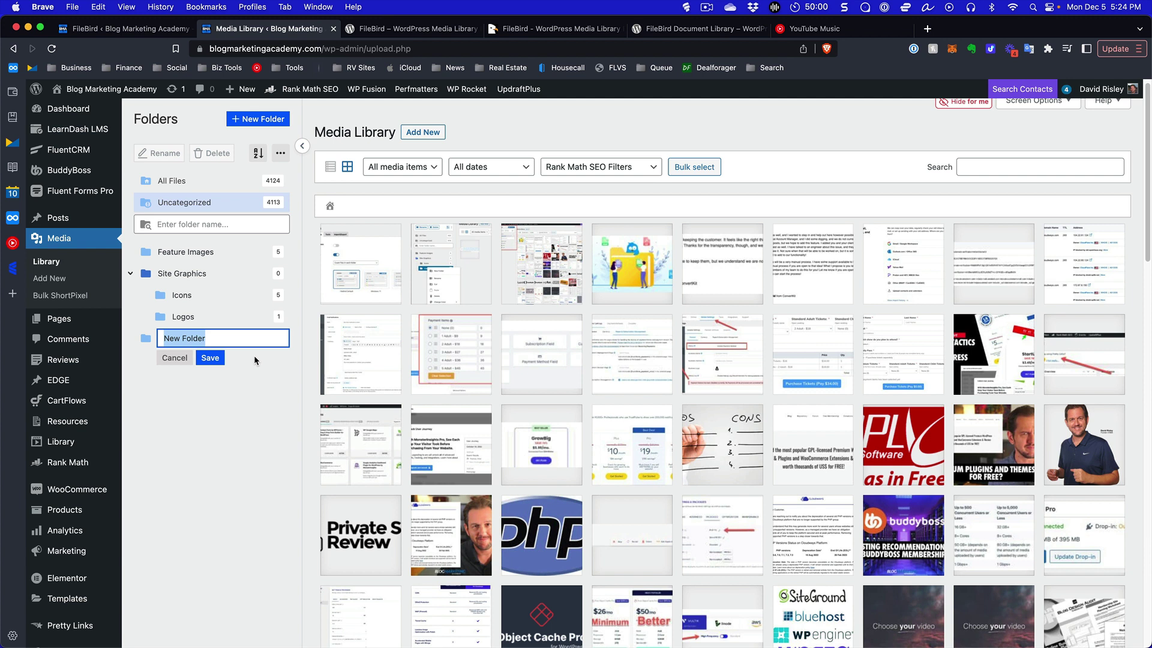
text(Test)
key(Return)
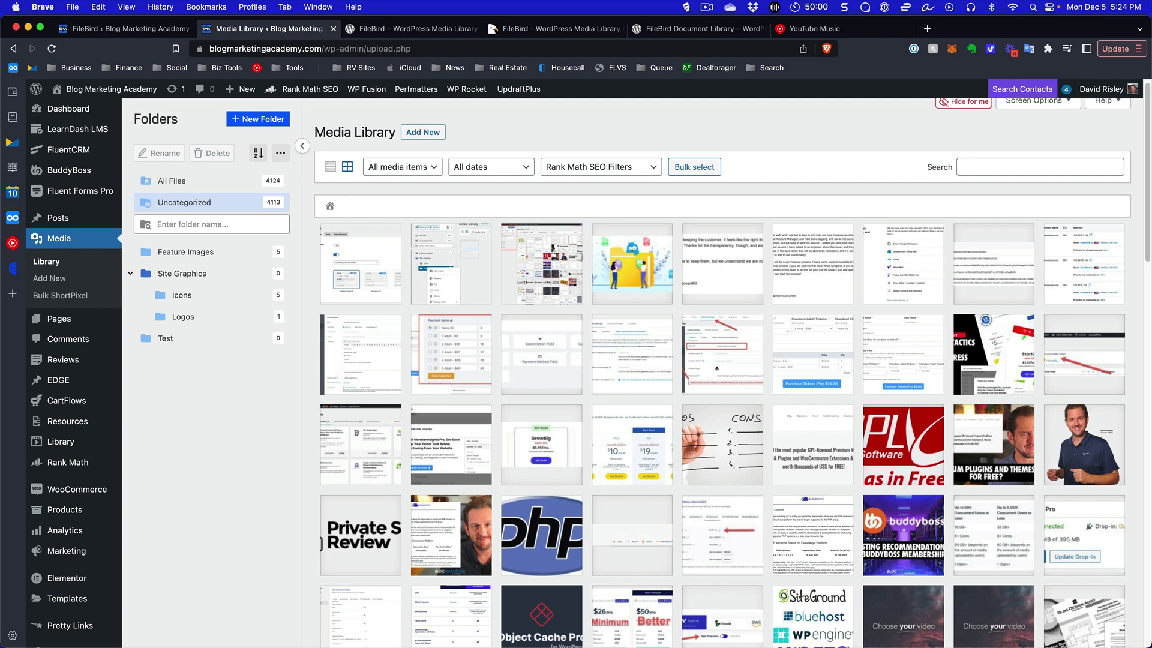
- Add a Test 2 subfolder inside Test and move the first media file into it
right_click(161, 339)
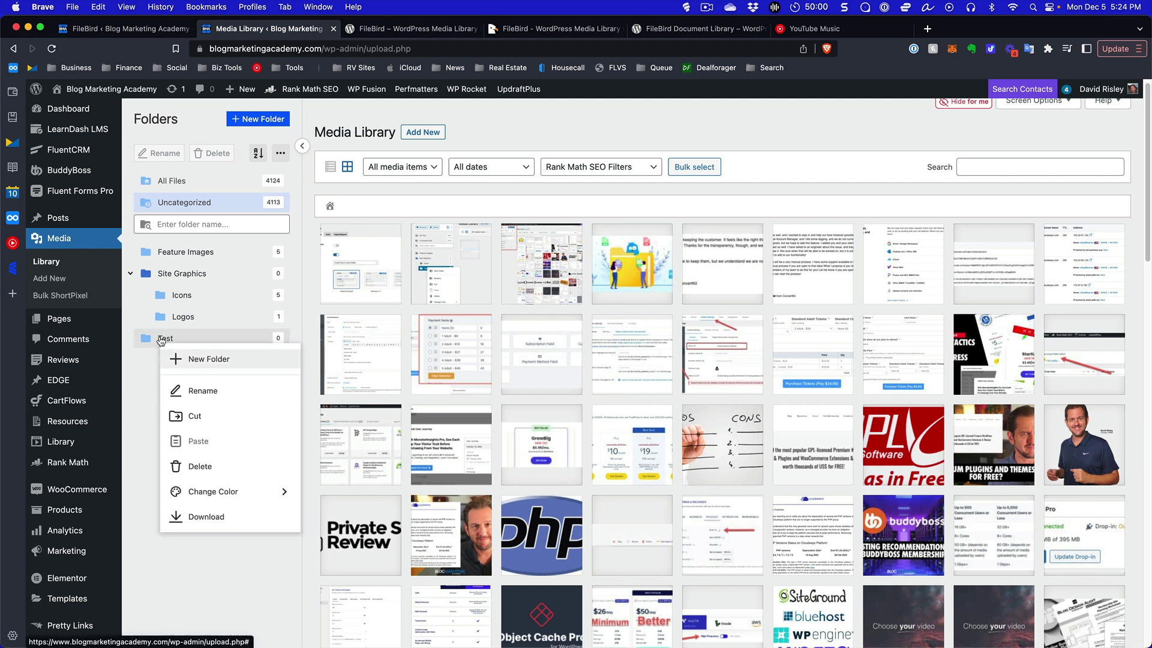
click(207, 362)
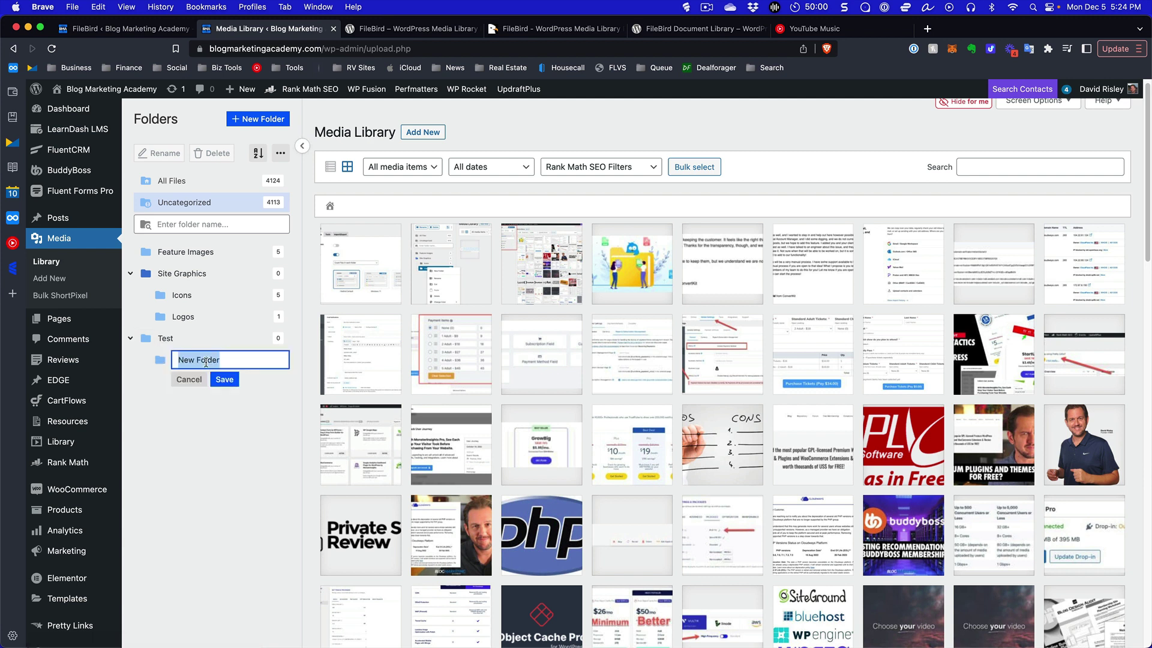
text(Test 2)
key(Return)
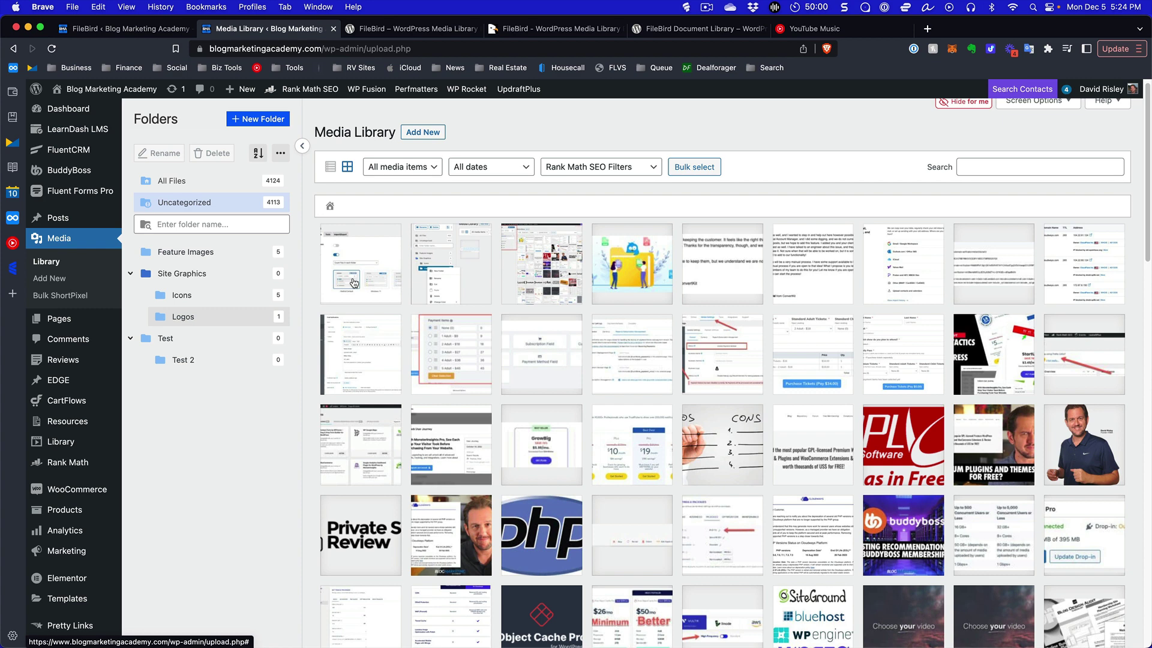
drag(371, 259, 185, 364)
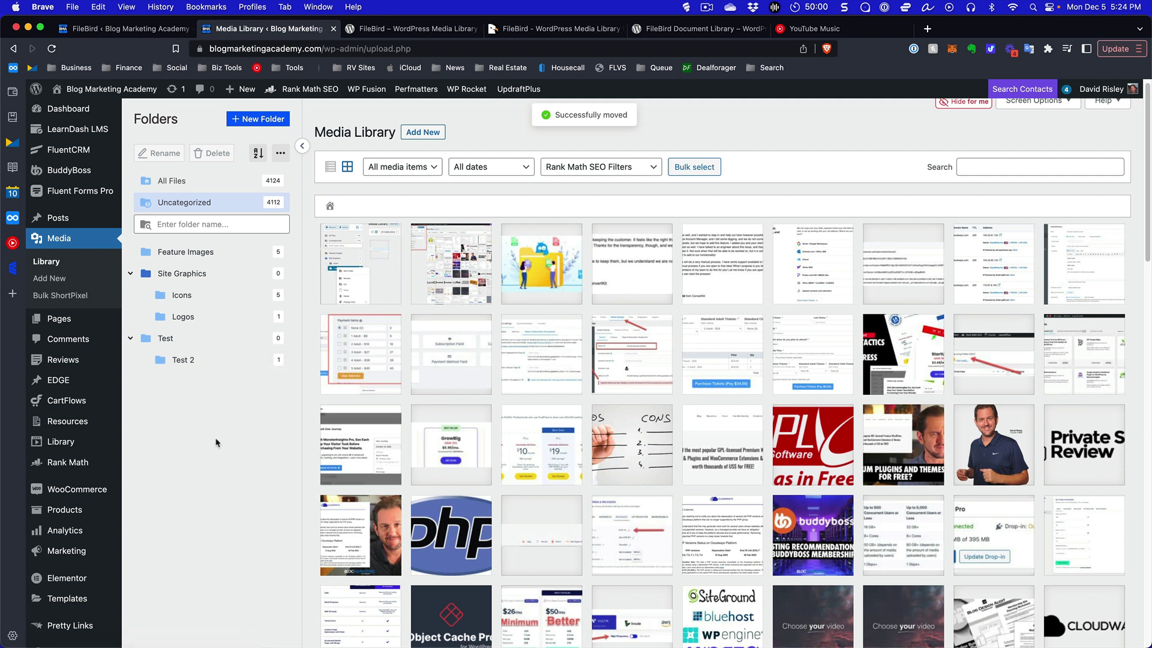
click(198, 361)
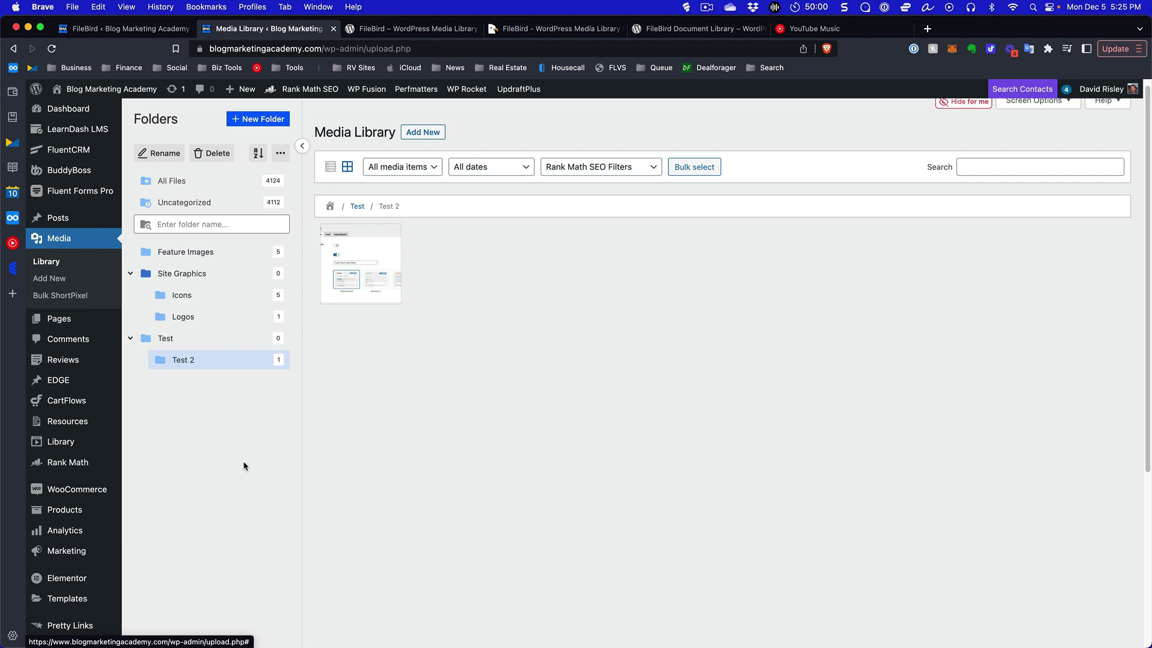
- Scroll the admin sidebar down toward Settings
scroll(90, 540, down, 5)
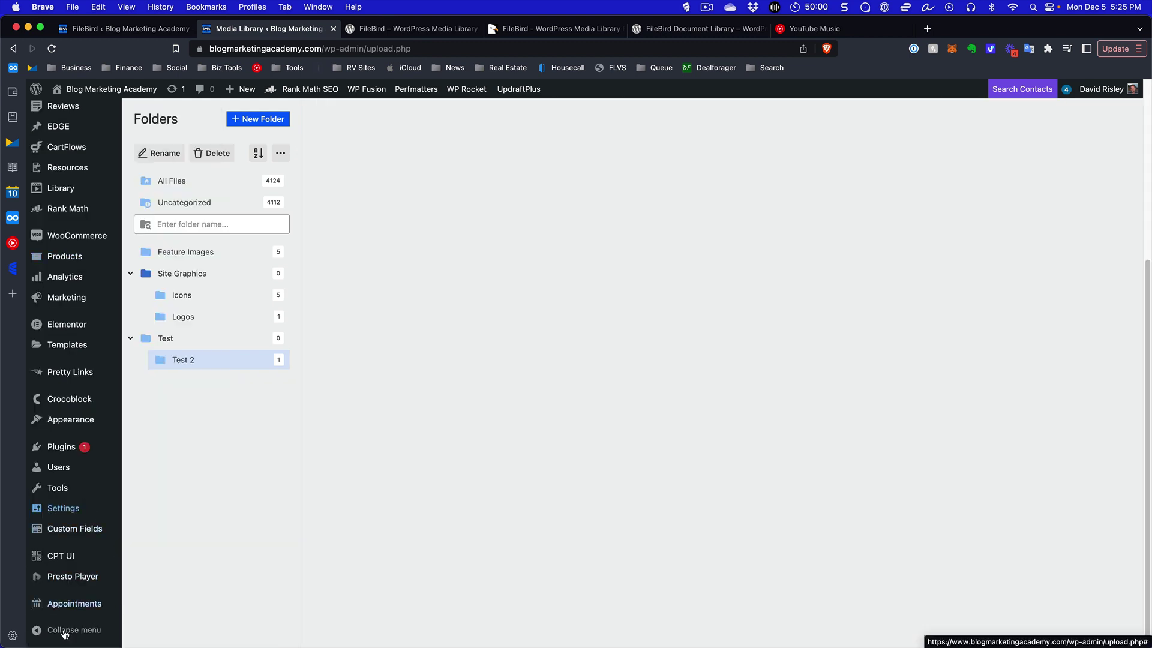
- Switch the FileBird theme to FileBird Default, keeping the per-folder file counter, and save
mouse_move(63, 508)
click(150, 522)
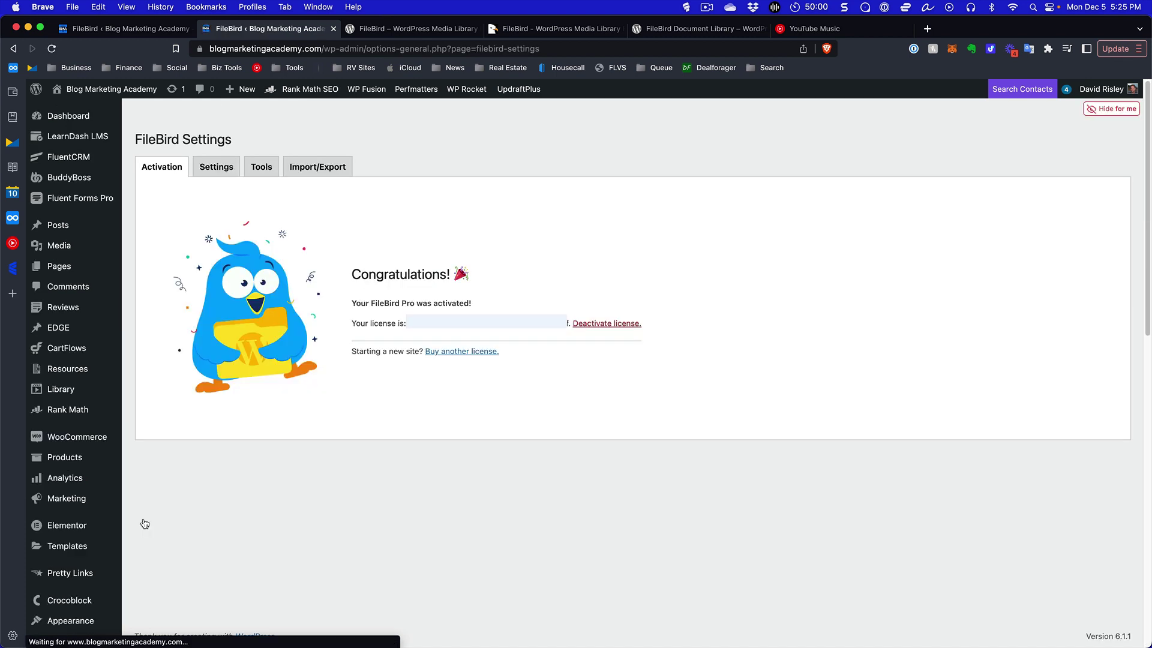
click(222, 171)
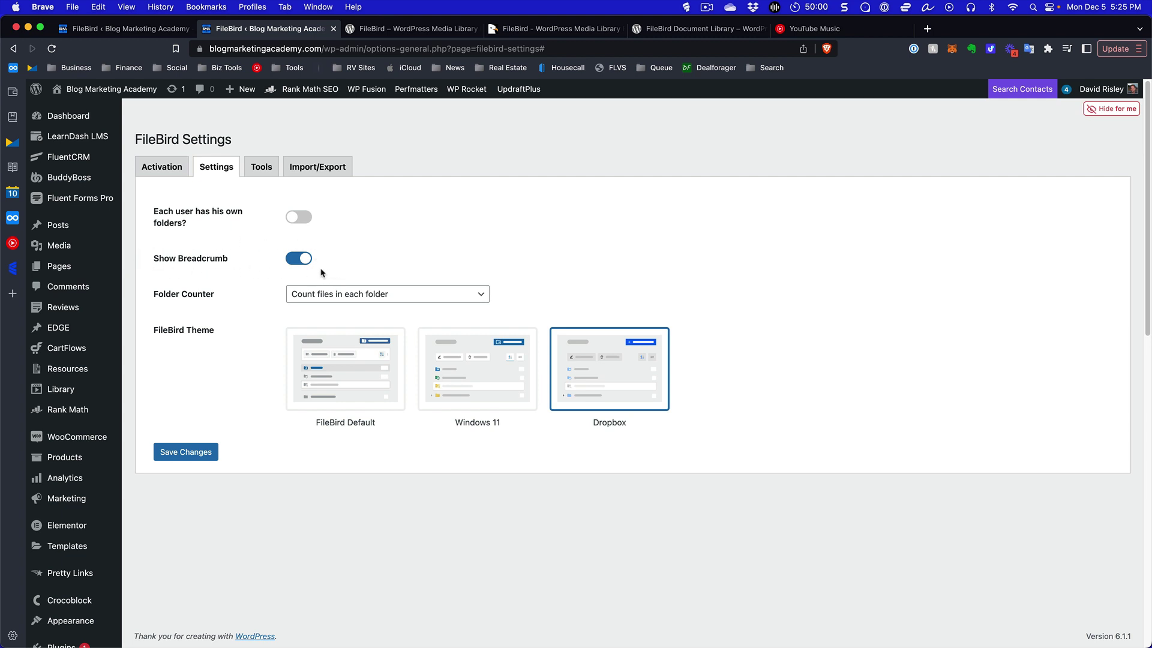
click(386, 298)
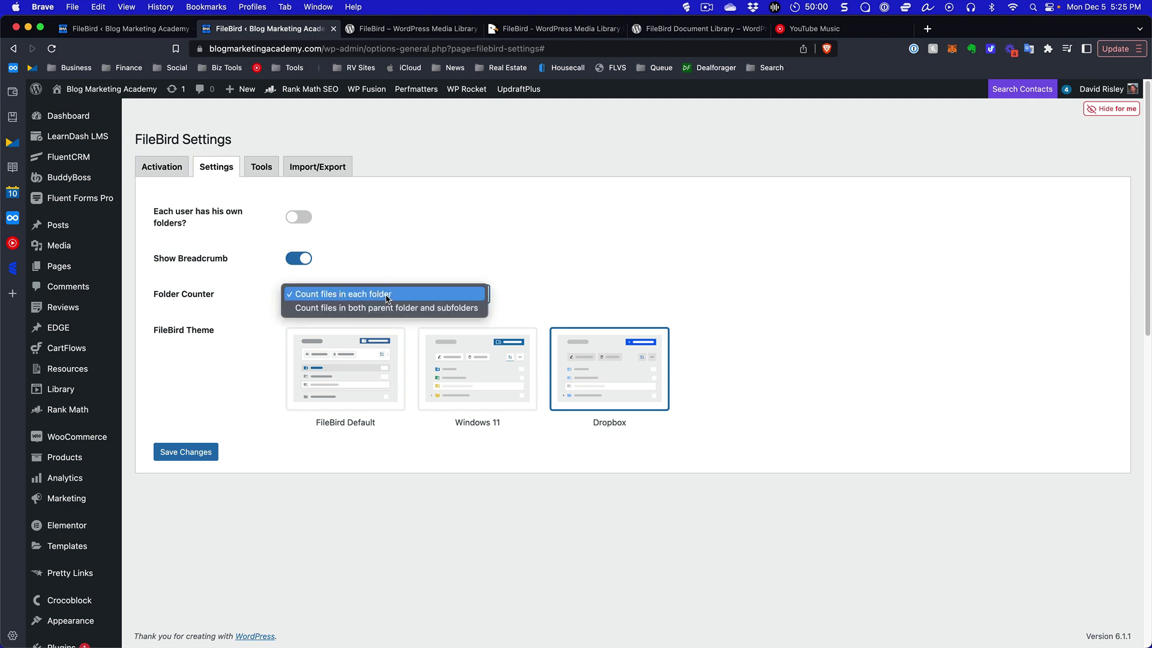
click(387, 298)
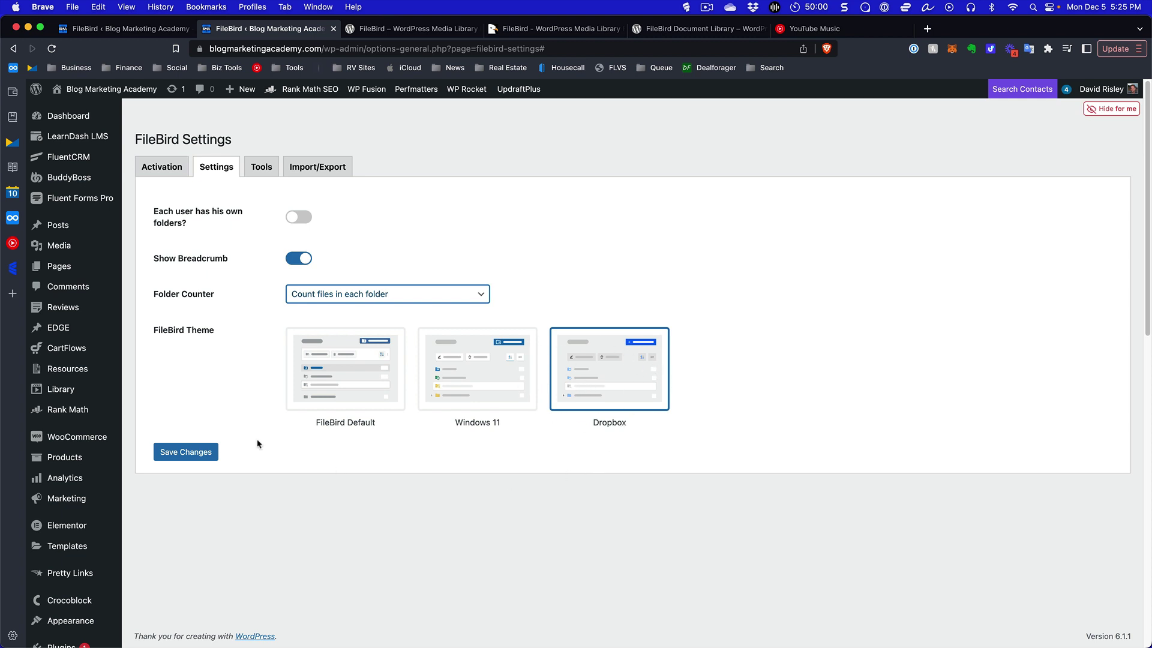
click(342, 382)
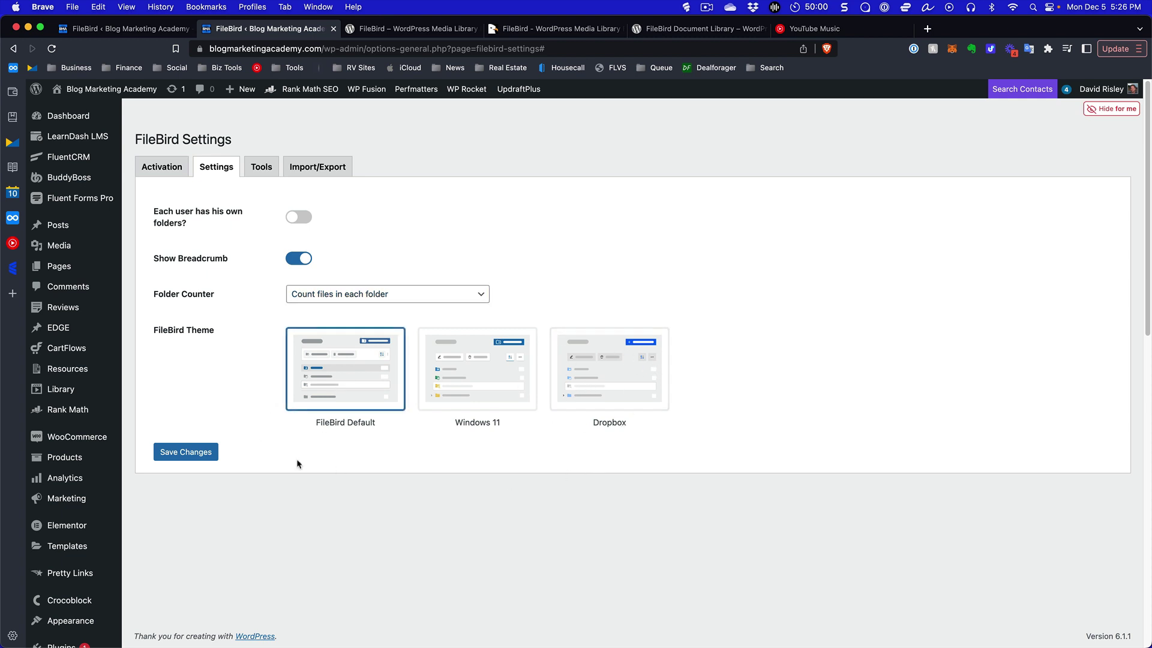
click(184, 452)
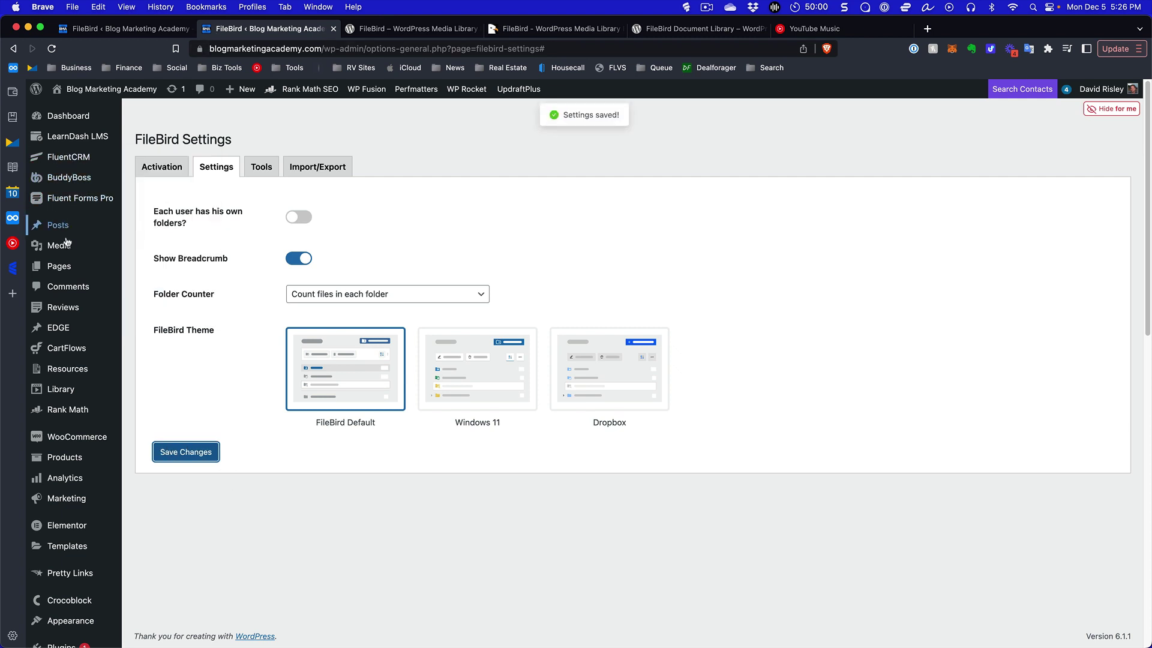
- Open Media > Library in a new browser tab
mouse_move(59, 245)
right_click(145, 248)
click(186, 252)
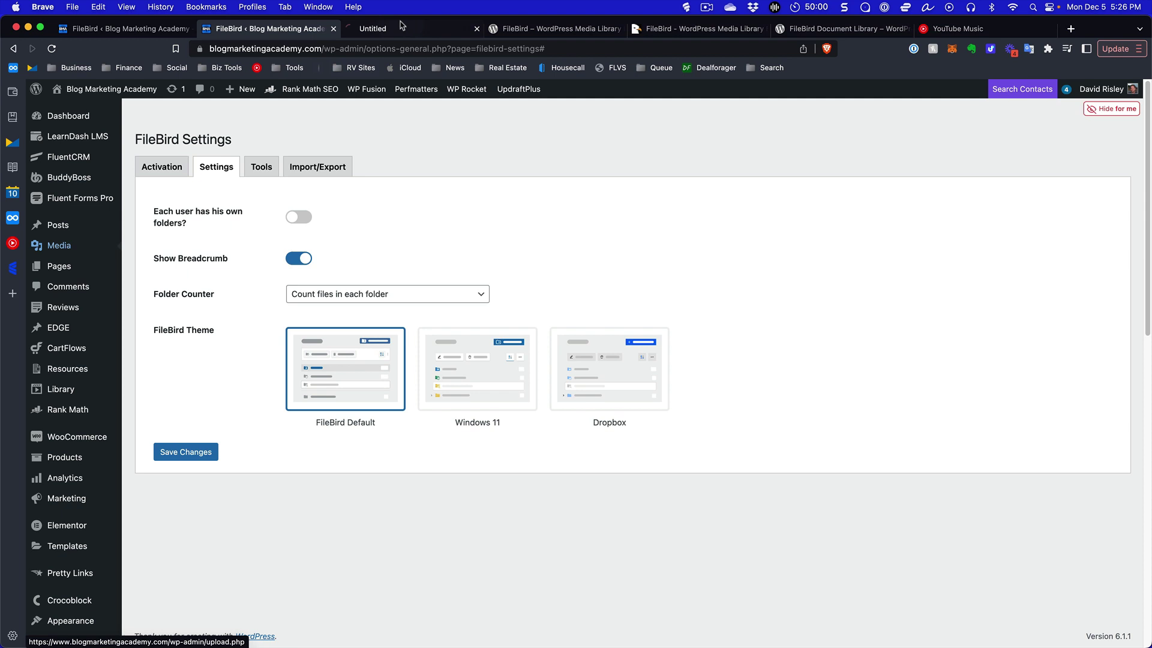
- View the new Media Library tab, then return to the FileBird settings tab
click(413, 28)
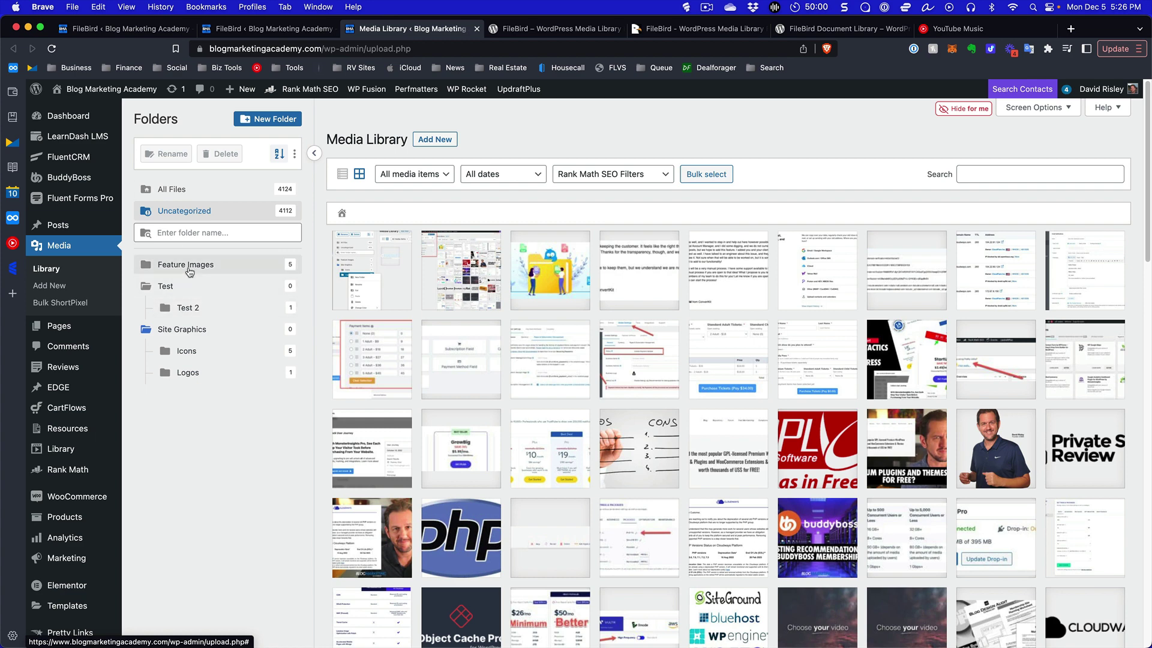
click(270, 30)
- Open FileBird's Tools, then its Import/Export CSV options, then switch to the first tab
click(262, 167)
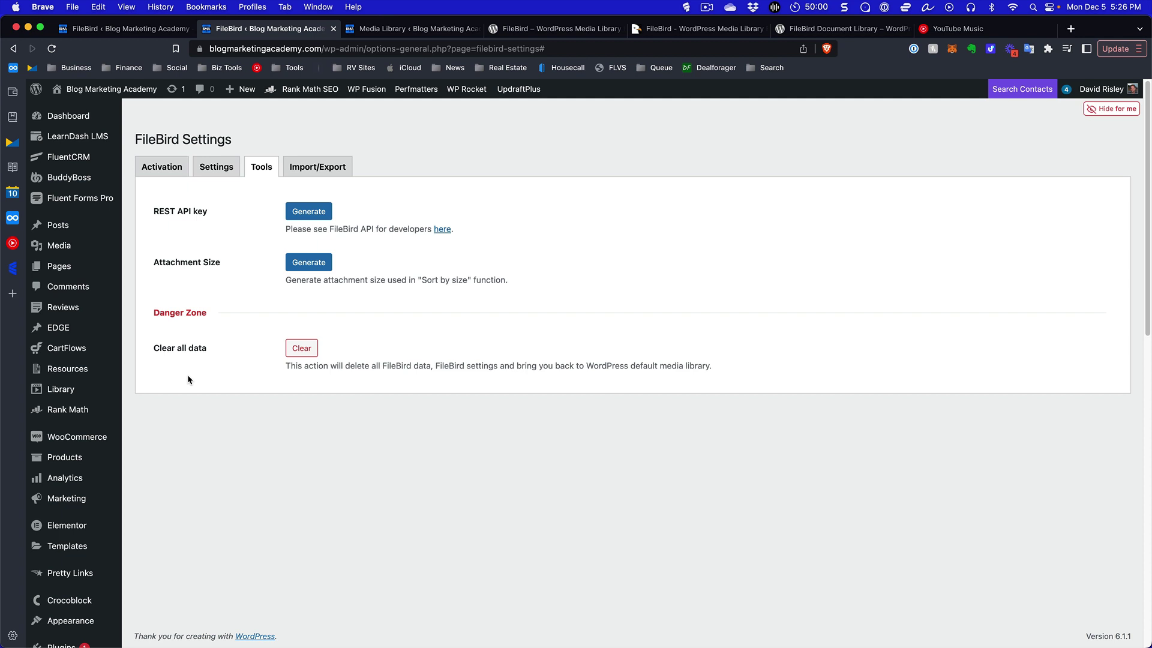
click(314, 165)
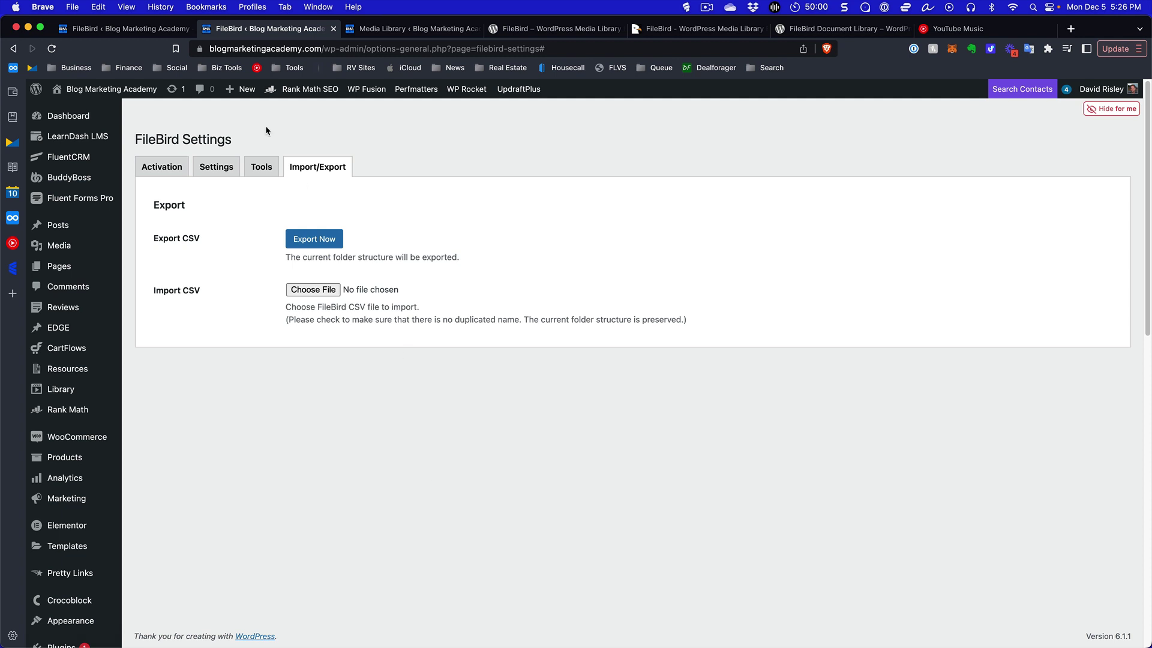
click(174, 32)
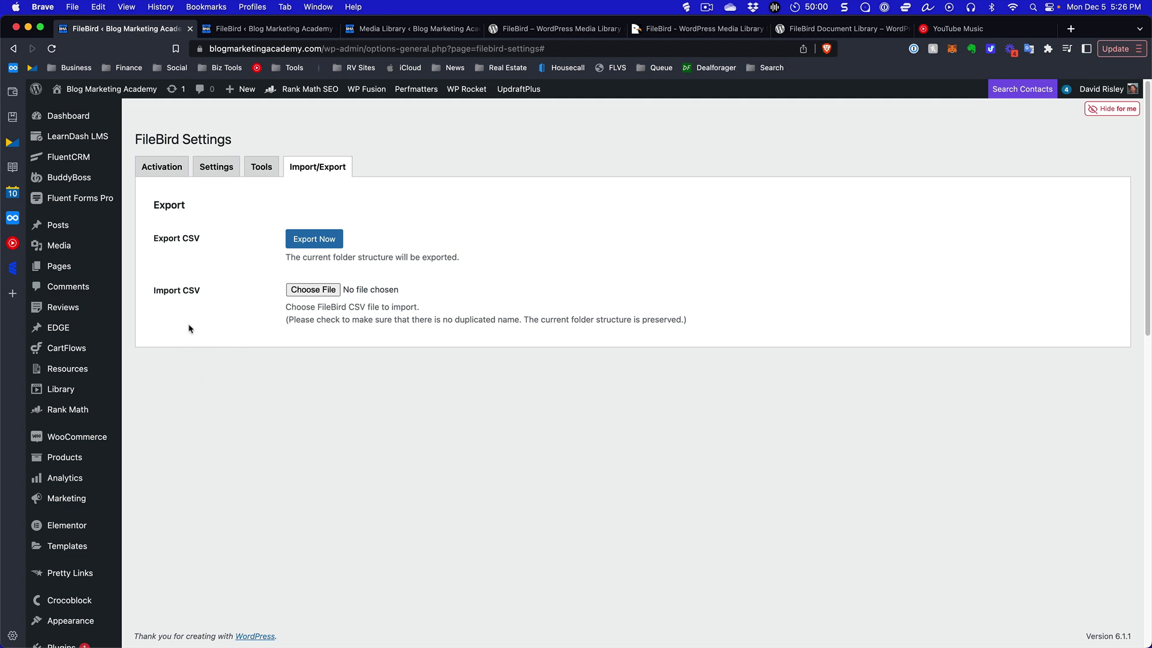
mouse_move(57, 225)
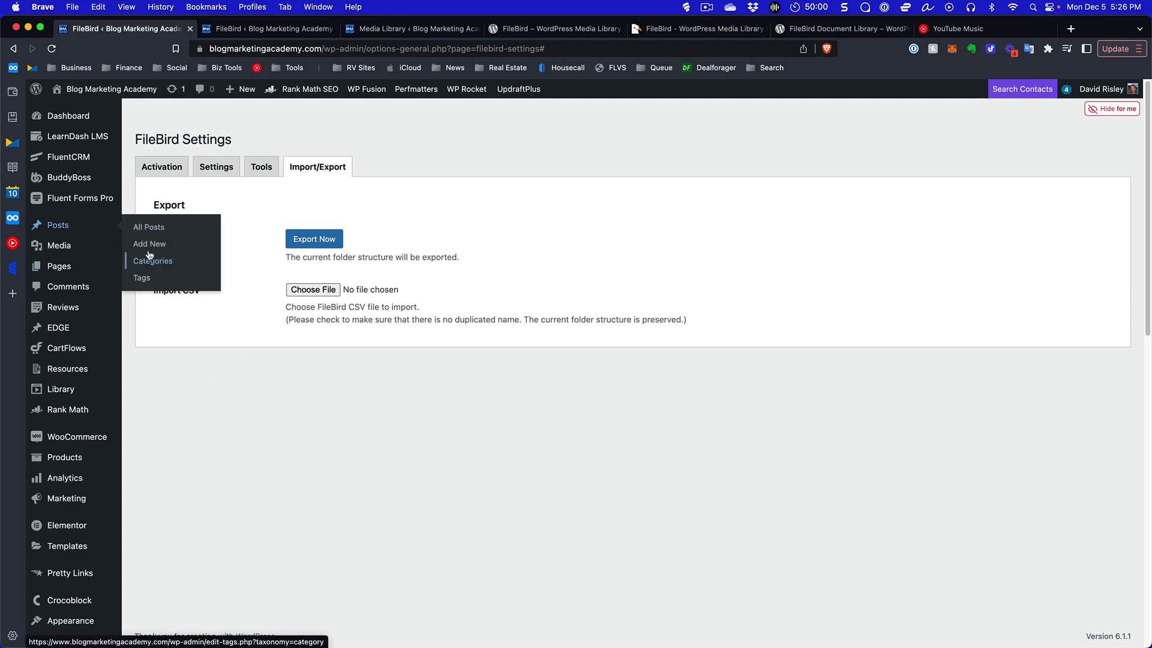